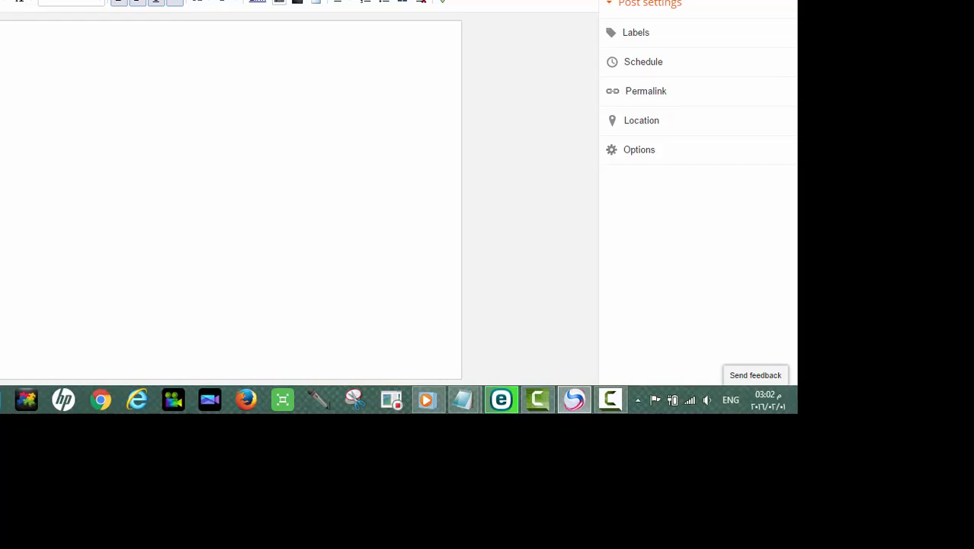
Write the line "welcome to my image" in the blank post body.
{"action": "left_click", "coordinate": [160, 39]}
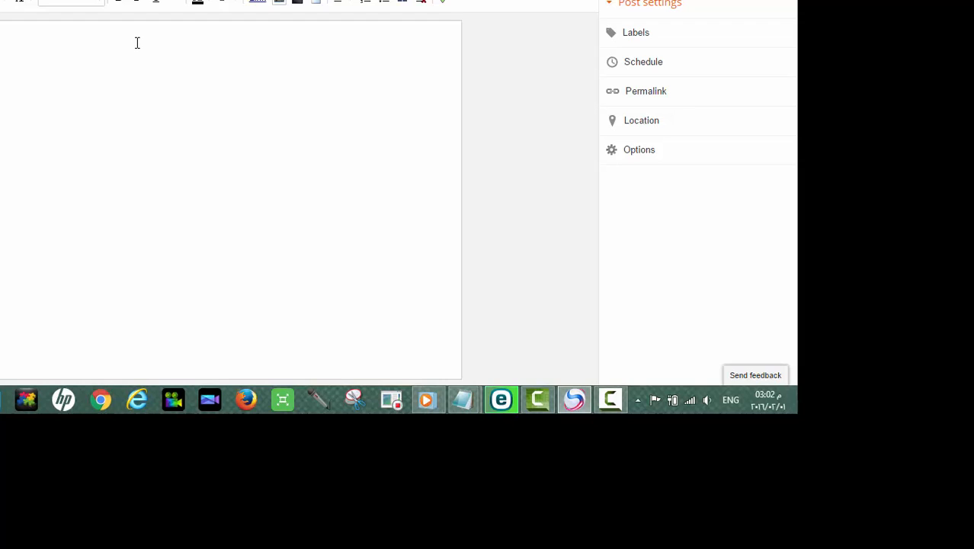
{"action": "type", "text": "me "}
{"action": "type", "text": "tp o"}
{"action": "type", "text": "ur"}
{"action": "key", "text": "BackSpace"}
{"action": "key", "text": "BackSpace"}
{"action": "key", "text": "BackSpace"}
{"action": "key", "text": "BackSpace"}
{"action": "key", "text": "BackSpace"}
{"action": "key", "text": "BackSpace"}
{"action": "type", "text": "o my image"}
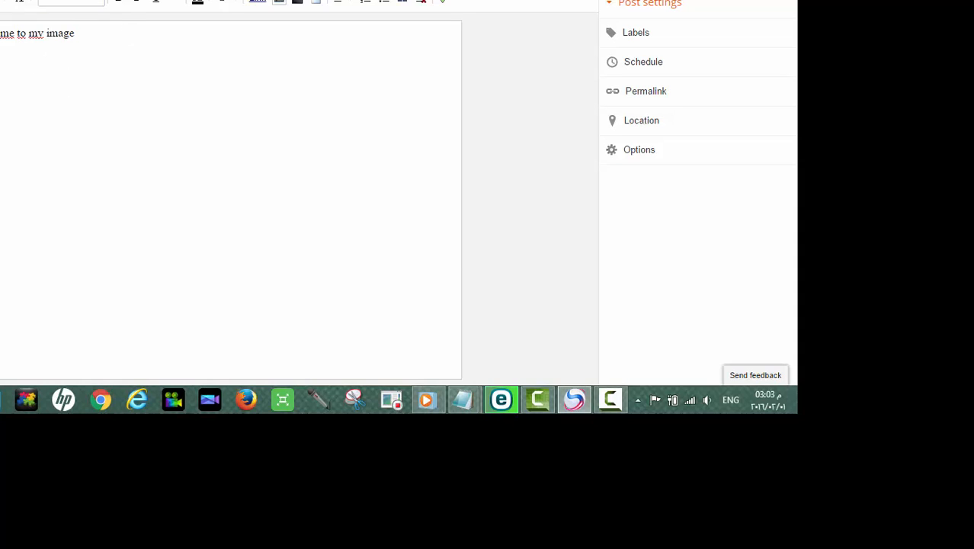
Upload icon.png from the computer and insert the newly uploaded copy into the post below the text.
{"action": "left_click", "coordinate": [279, 4]}
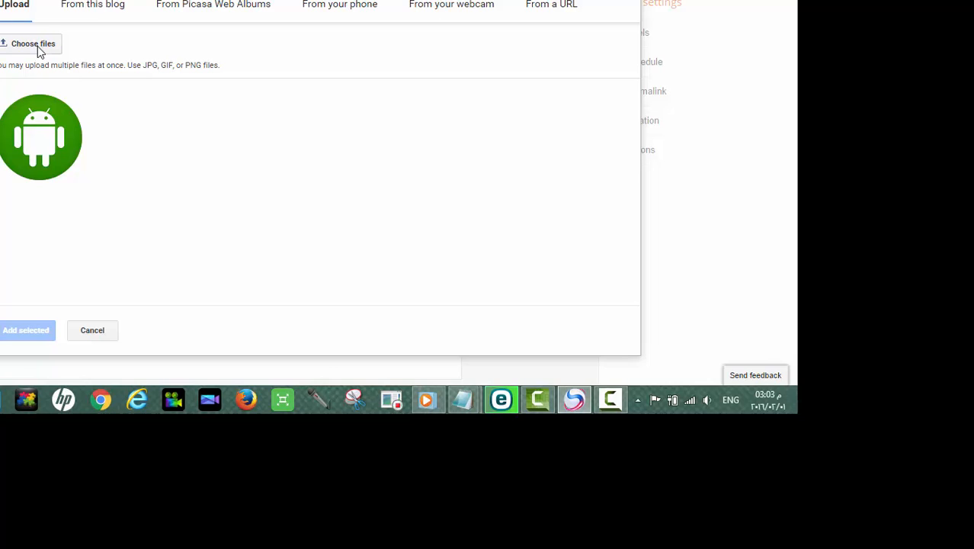
{"action": "left_click", "coordinate": [34, 50]}
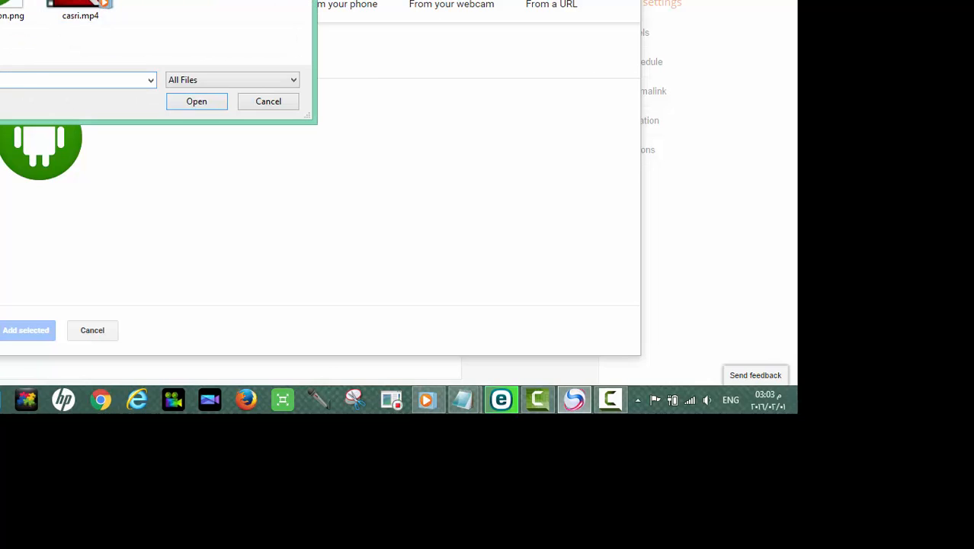
{"action": "left_click", "coordinate": [15, 9]}
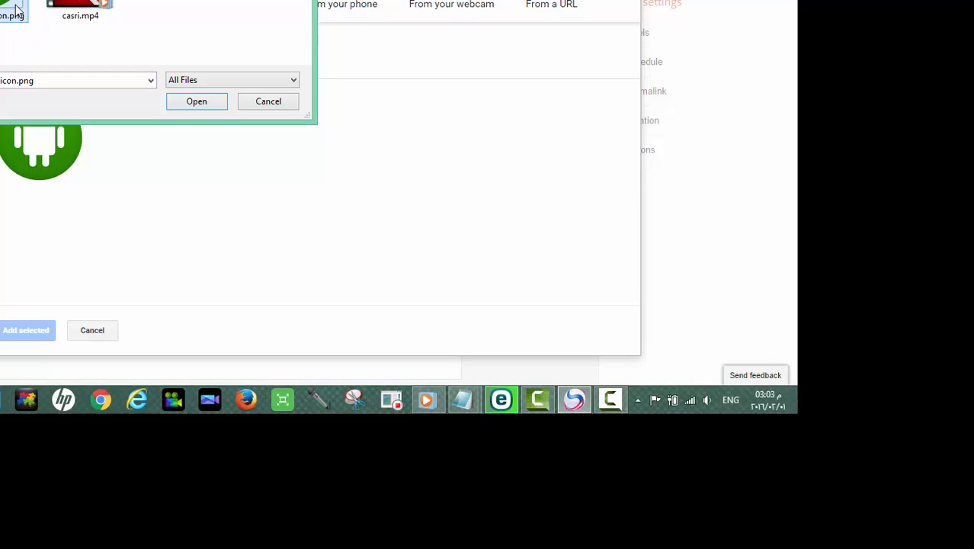
{"action": "key", "text": "Return"}
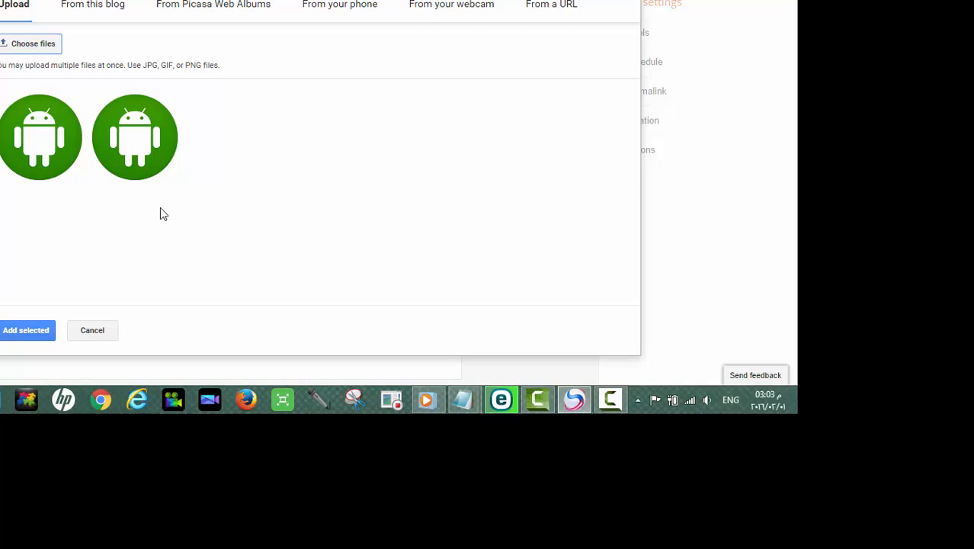
{"action": "left_click", "coordinate": [141, 170]}
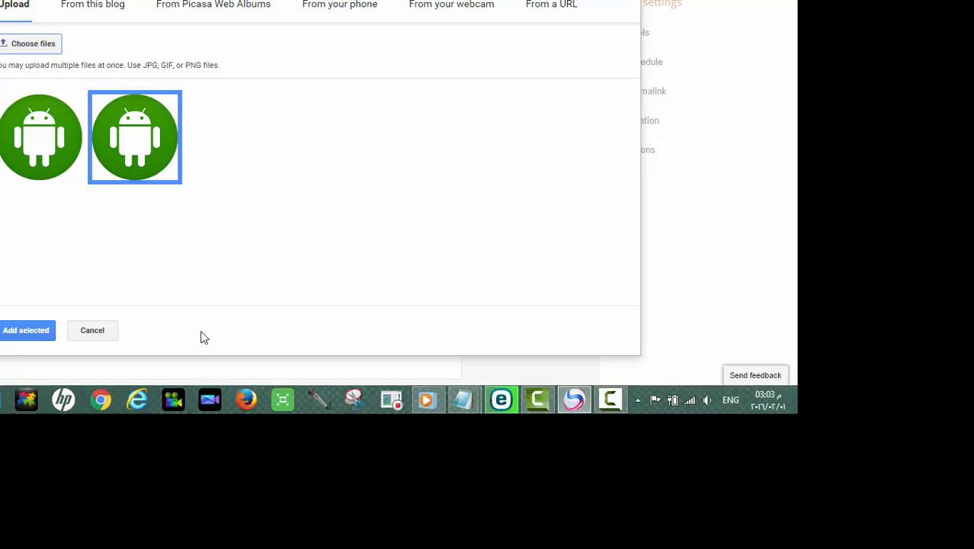
{"action": "left_click", "coordinate": [26, 330]}
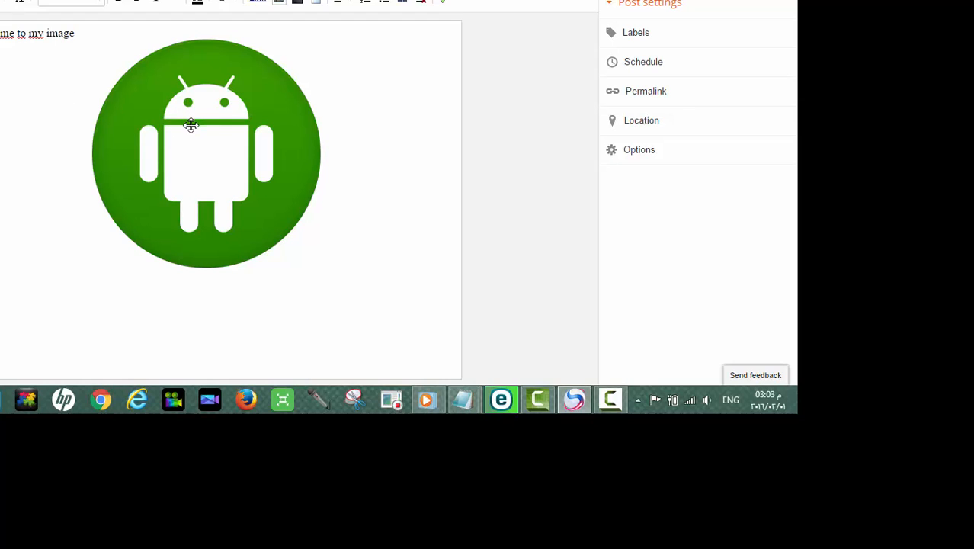
Try the Android image at the Small, Large and X-Large sizes and return it to Medium.
{"action": "left_click", "coordinate": [193, 132]}
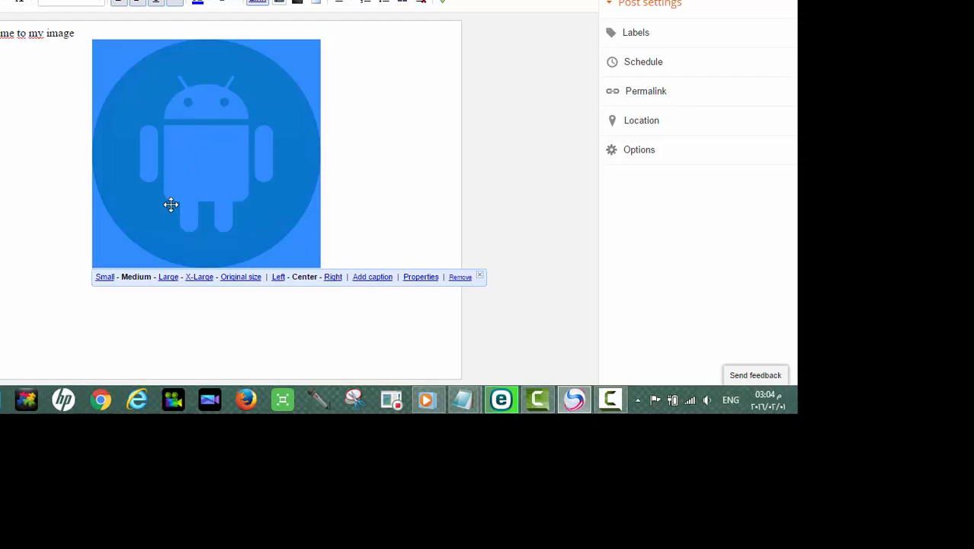
{"action": "left_click", "coordinate": [107, 278]}
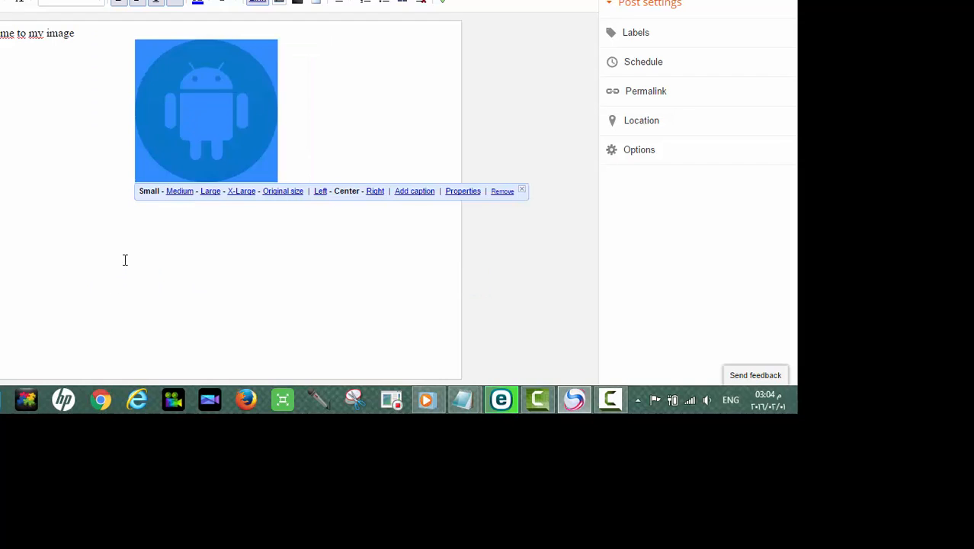
{"action": "left_click", "coordinate": [181, 197]}
{"action": "left_click", "coordinate": [175, 278]}
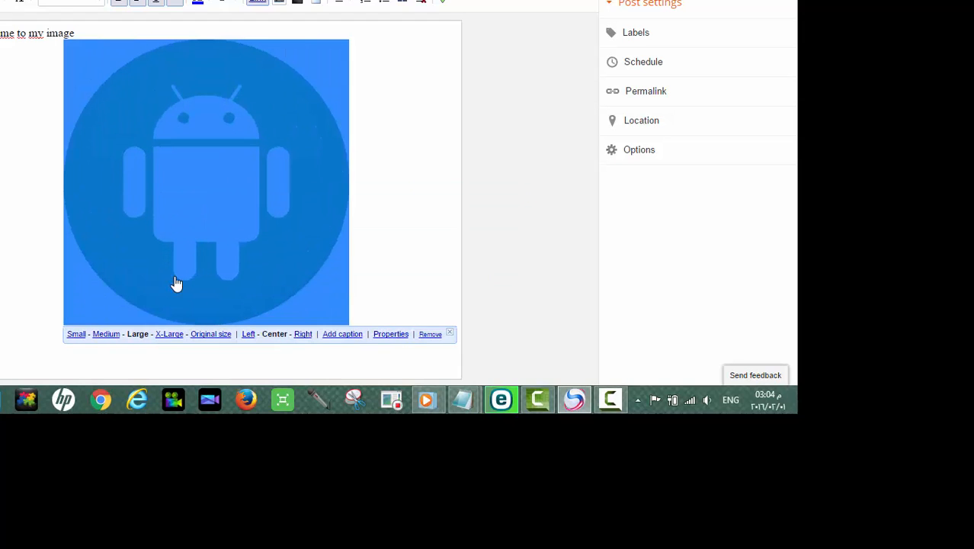
{"action": "left_click", "coordinate": [170, 334]}
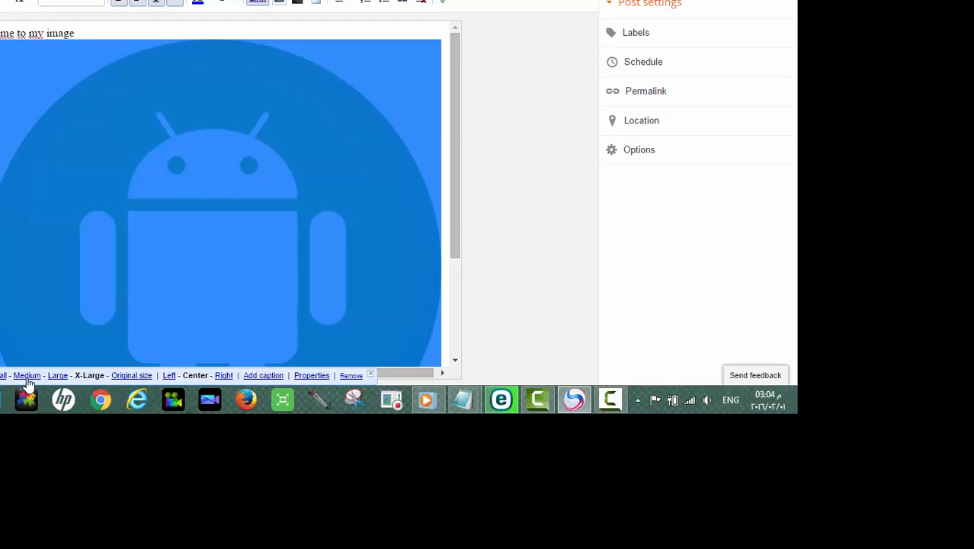
{"action": "left_click", "coordinate": [27, 375]}
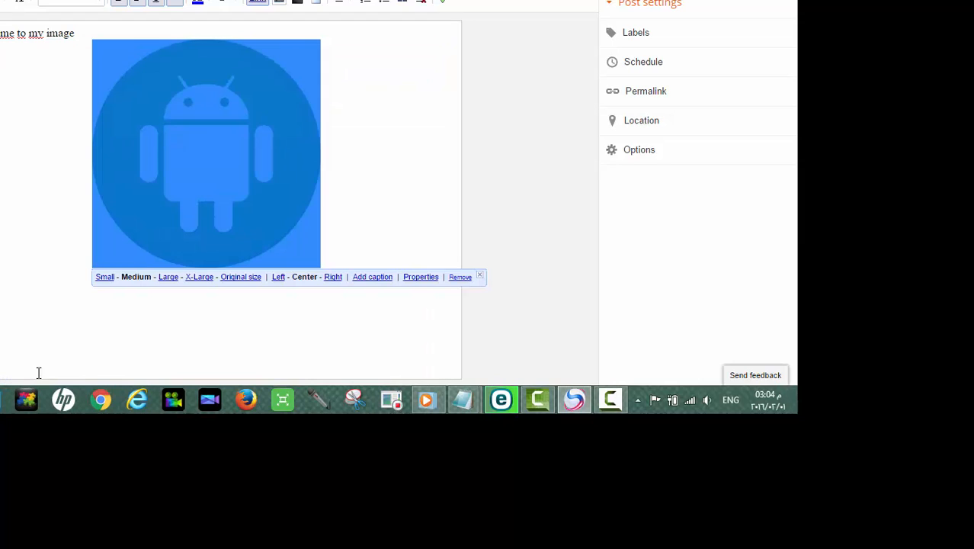
Try left and right alignment on the Android image and return it to centered.
{"action": "left_click", "coordinate": [277, 282]}
{"action": "left_click", "coordinate": [279, 280]}
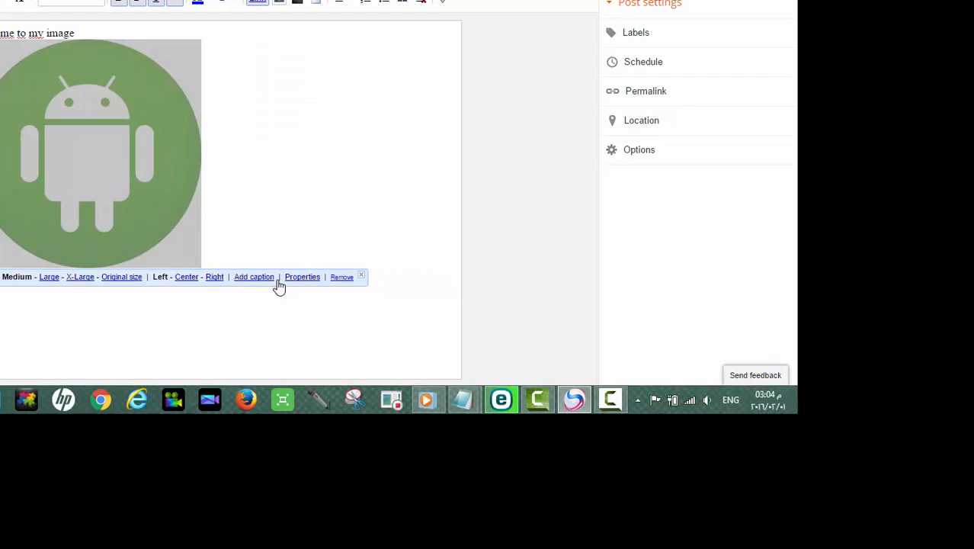
{"action": "left_click", "coordinate": [214, 280]}
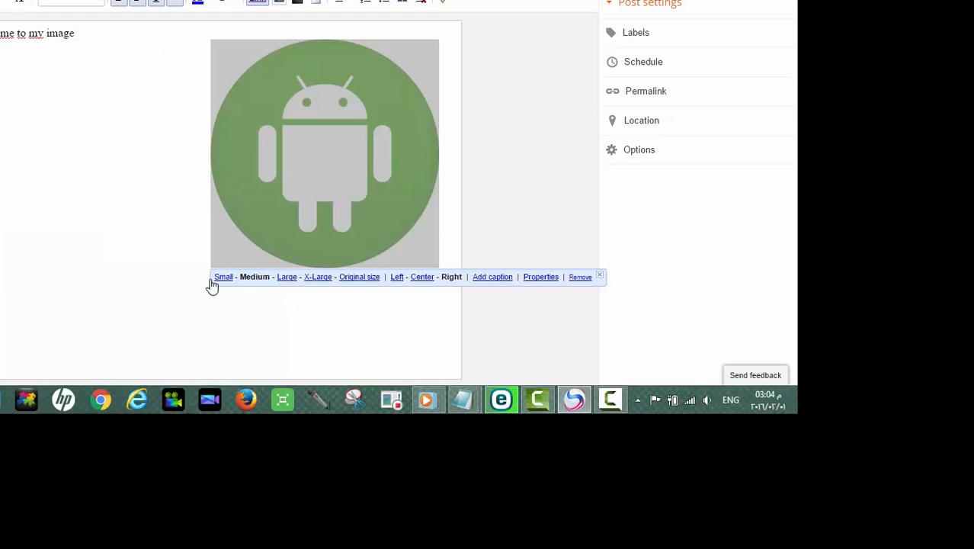
{"action": "left_click", "coordinate": [424, 280]}
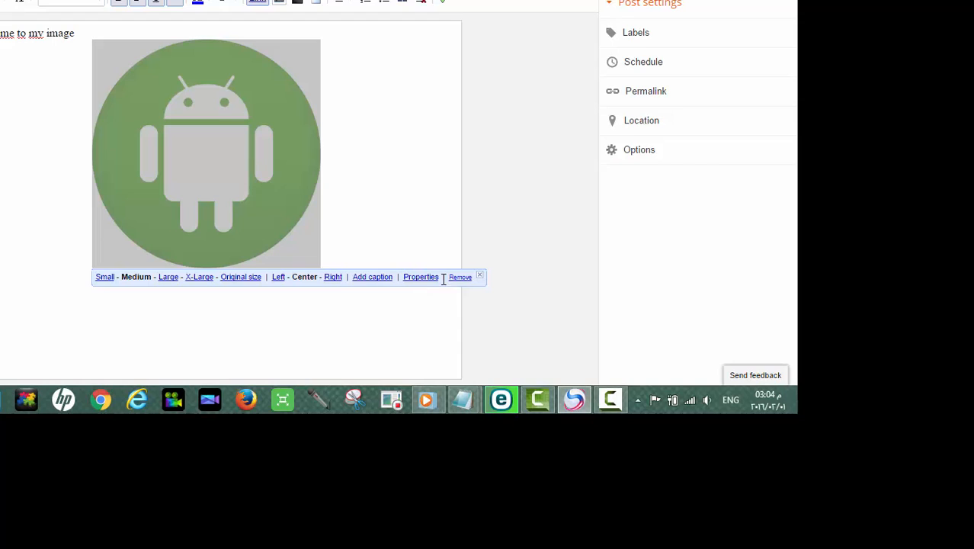
Add the line "welcome to my video" below the Android image, with a blank line above it and a new line after it.
{"action": "left_click", "coordinate": [404, 211]}
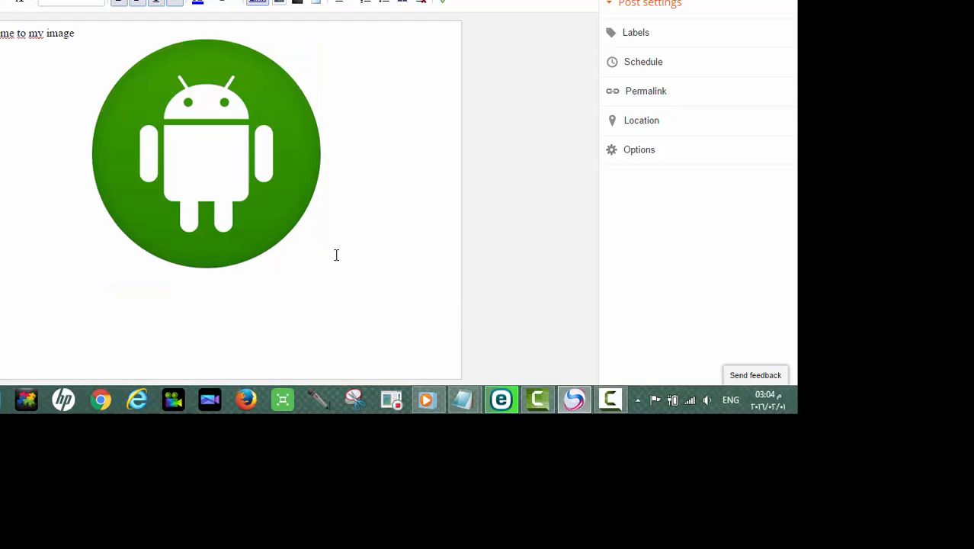
{"action": "key", "text": "Return"}
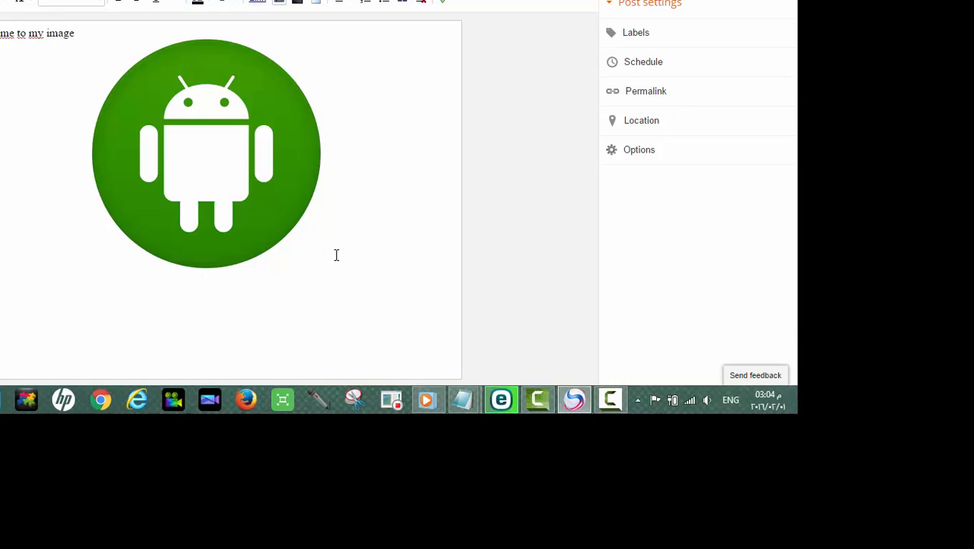
{"action": "type", "text": "we"}
{"action": "key", "text": "BackSpace"}
{"action": "key", "text": "BackSpace"}
{"action": "key", "text": "Return"}
{"action": "type", "text": "welcome to my "}
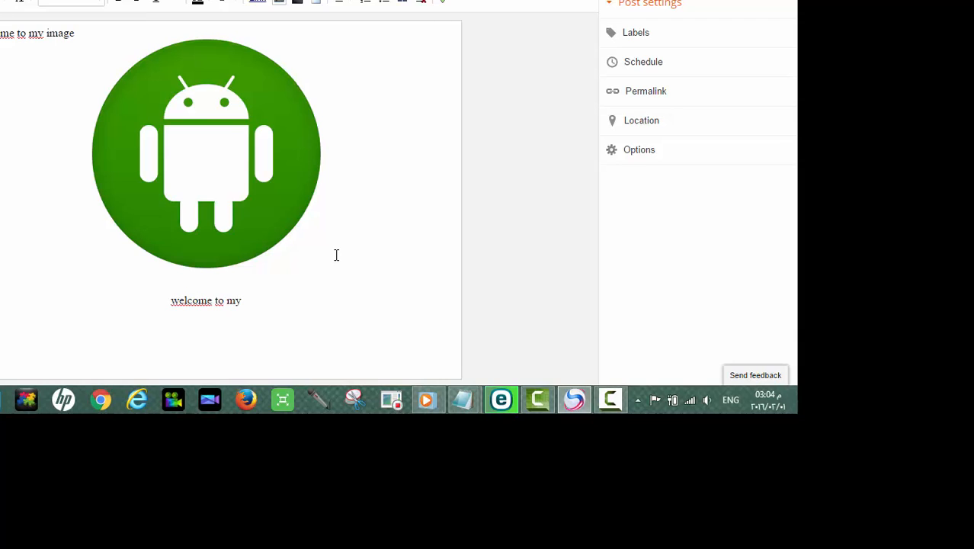
{"action": "type", "text": "video"}
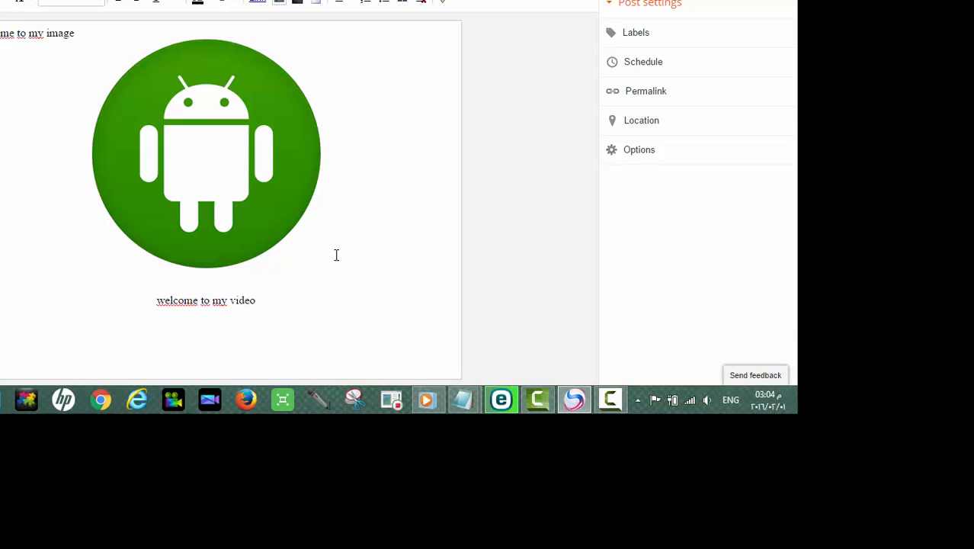
{"action": "key", "text": "Return"}
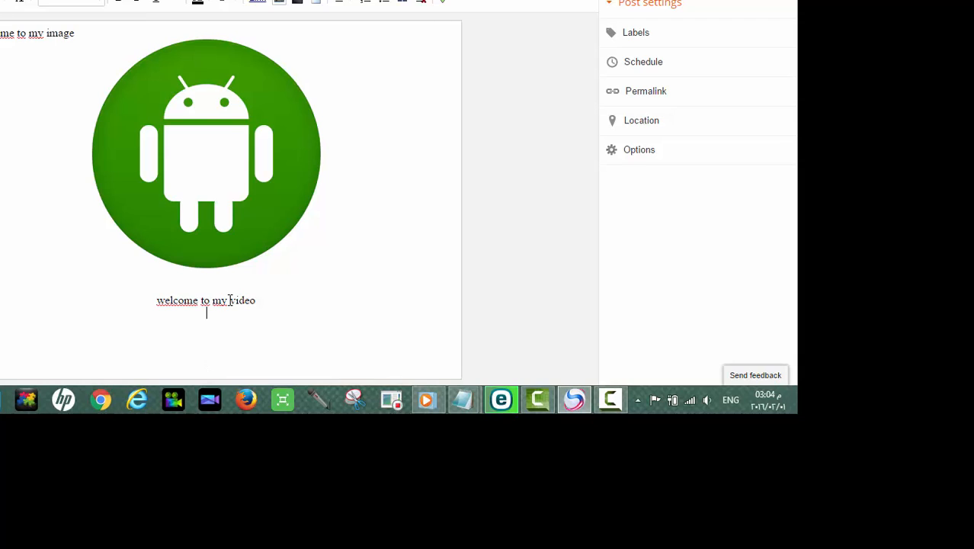
Upload the MP4 video from the computer's folder into the post below the "welcome to my video" line.
{"action": "left_click", "coordinate": [302, 2]}
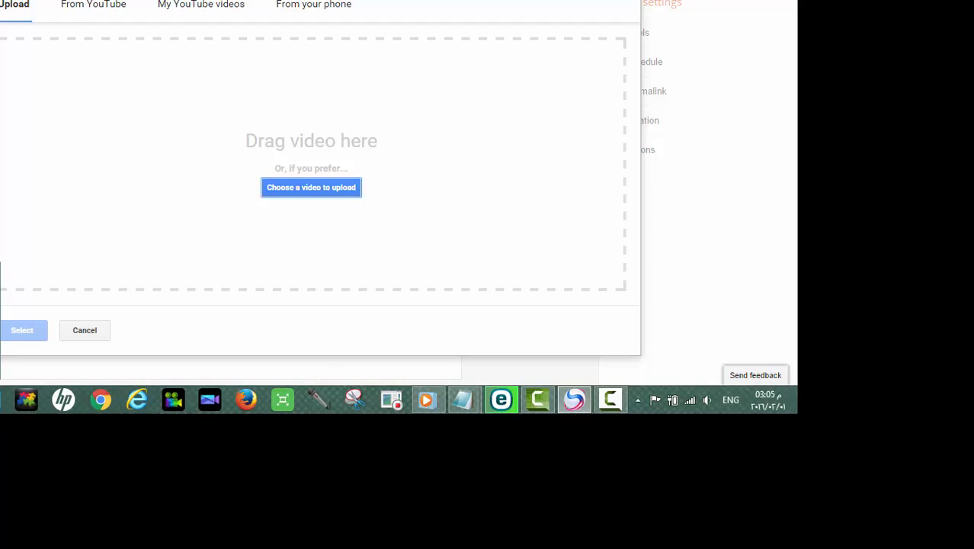
{"action": "left_click", "coordinate": [0, 324]}
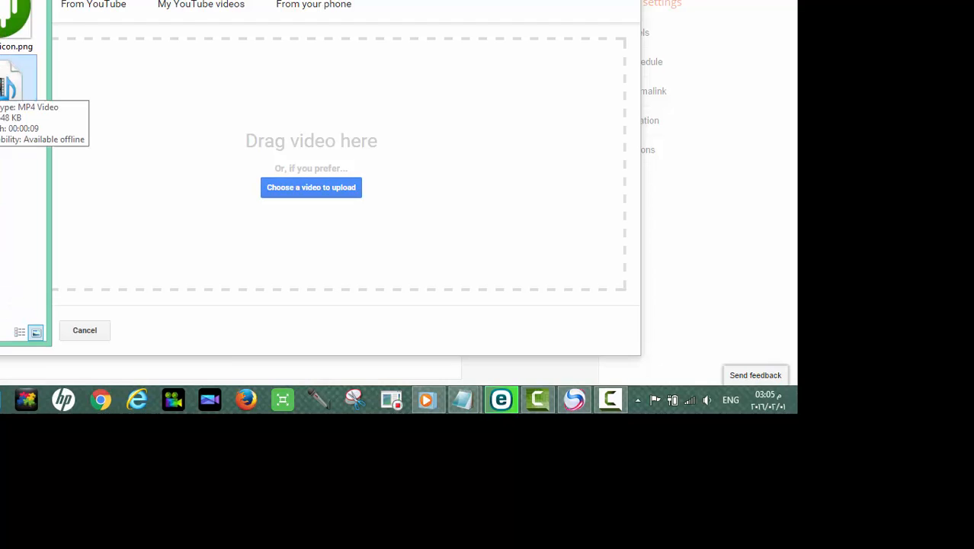
{"action": "left_click_drag", "start_coordinate": [15, 96], "coordinate": [318, 183]}
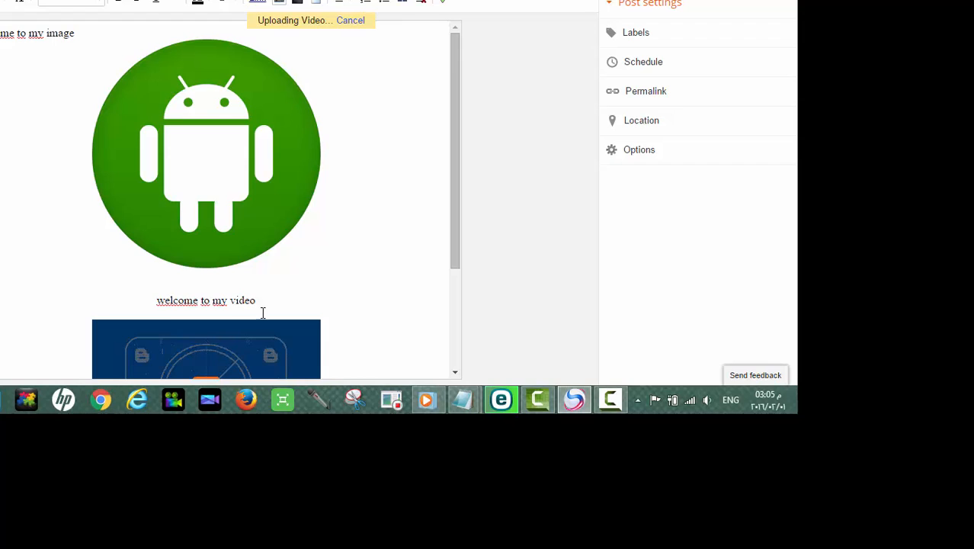
{"action": "scroll", "coordinate": [333, 289], "scroll_direction": "down", "scroll_amount": 1}
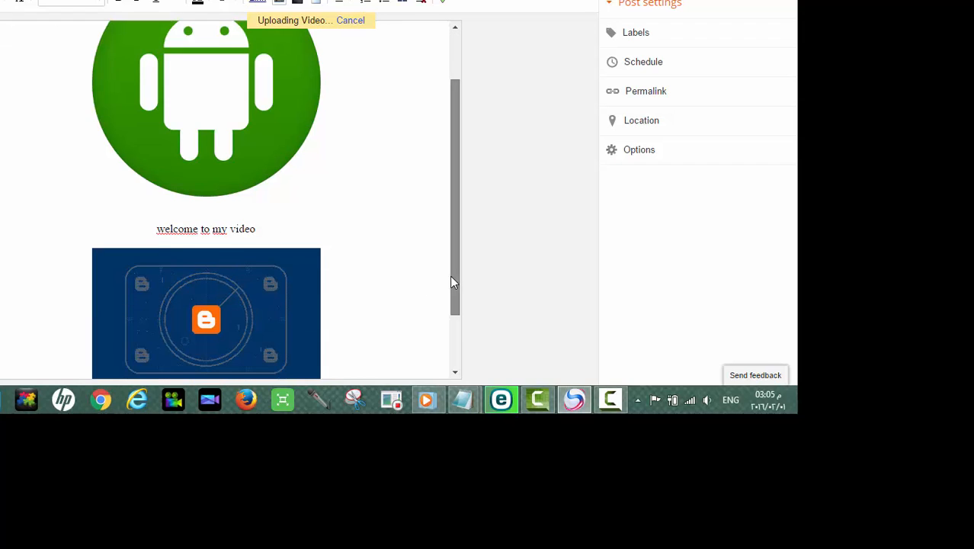
{"action": "left_click_drag", "start_coordinate": [449, 278], "coordinate": [444, 334]}
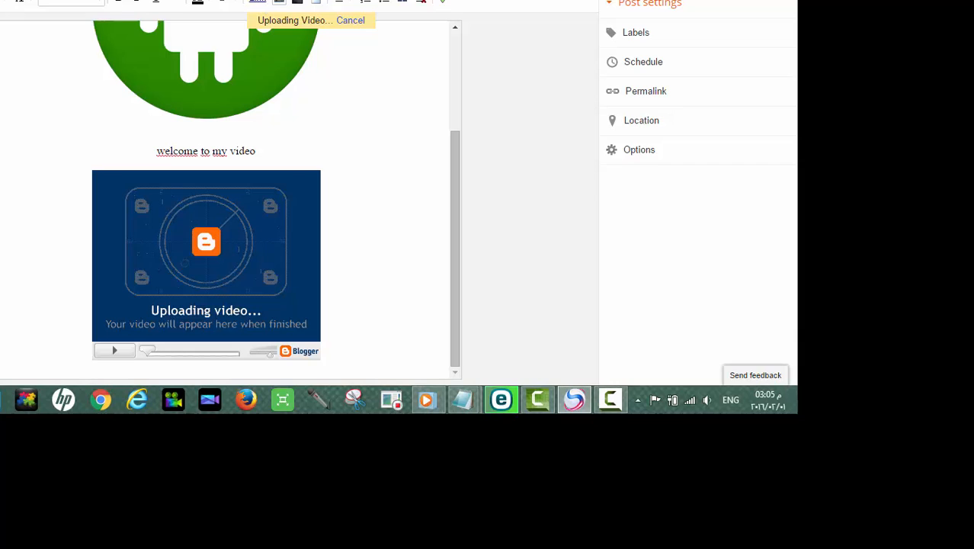
Cancel the running video upload and leave the post's image deselected.
{"action": "left_click", "coordinate": [348, 22]}
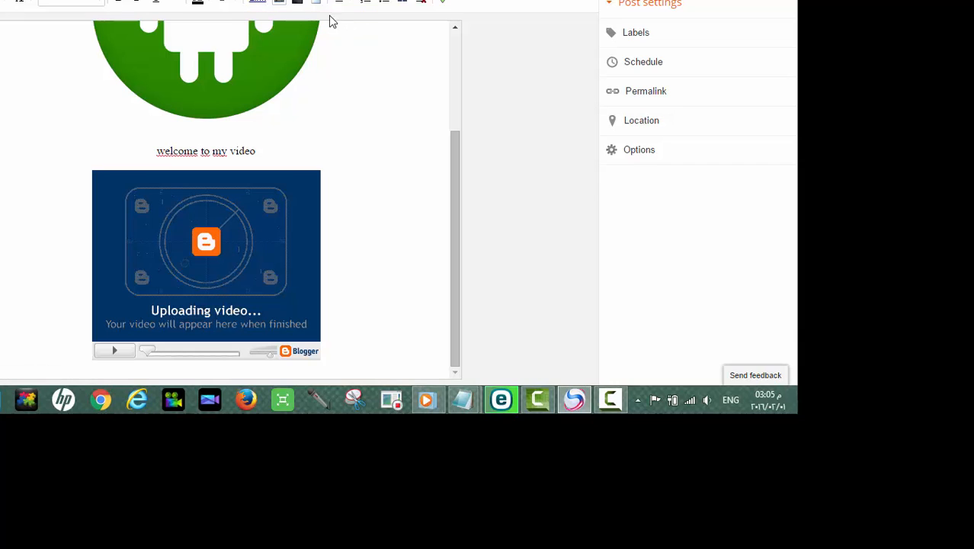
{"action": "left_click", "coordinate": [291, 274]}
{"action": "left_click", "coordinate": [297, 55]}
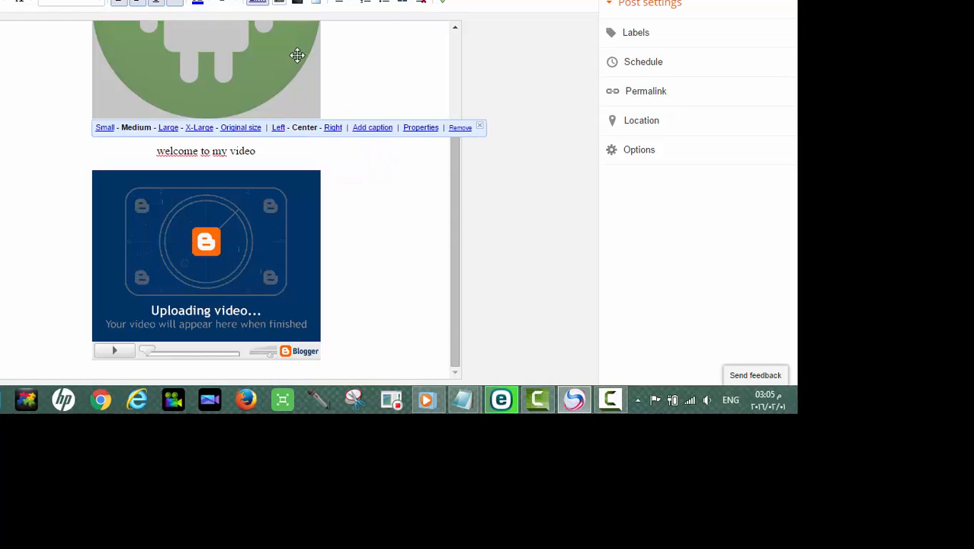
{"action": "left_click", "coordinate": [368, 75]}
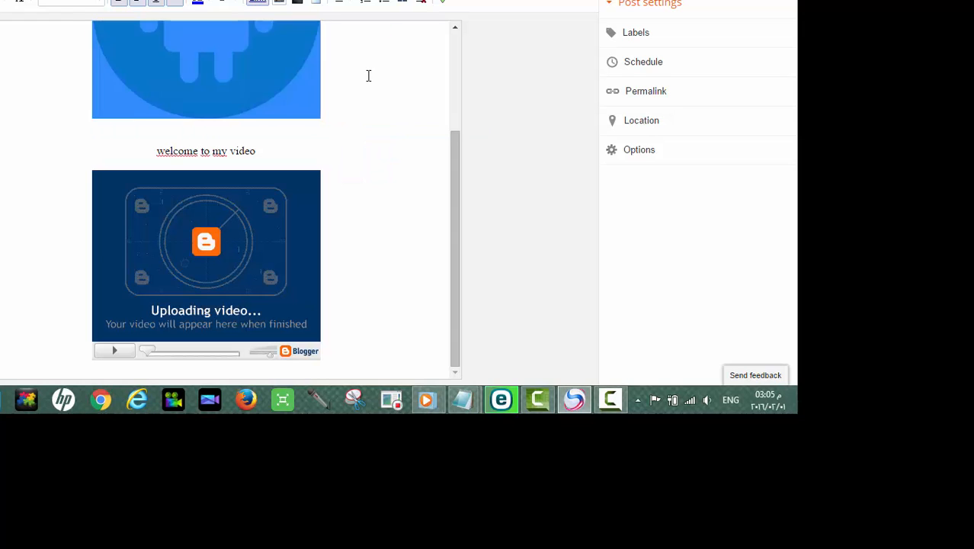
Start inserting a video and view the account's own YouTube videos.
{"action": "left_click", "coordinate": [294, 4]}
{"action": "left_click", "coordinate": [212, 15]}
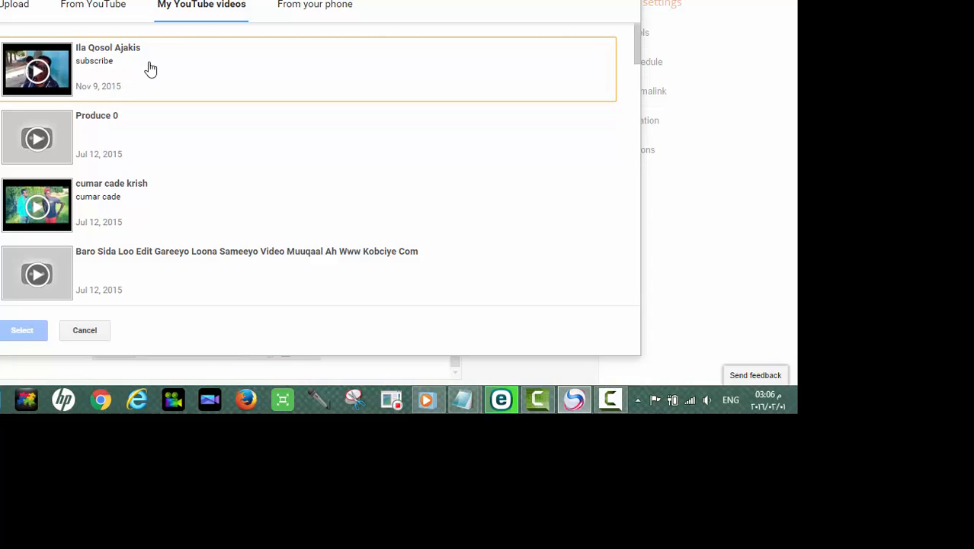
Search YouTube for "sjoking.com" as the video source and look through the results.
{"action": "left_click", "coordinate": [106, 17]}
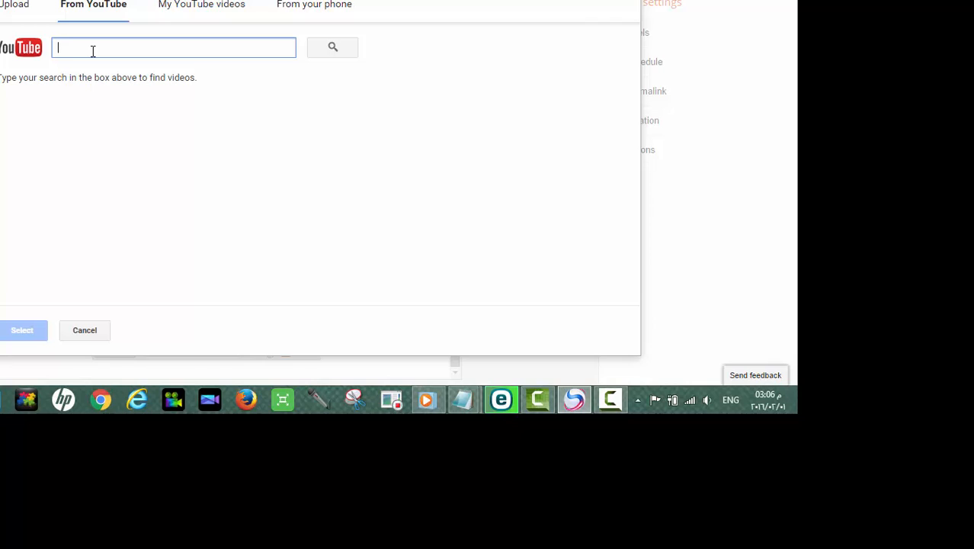
{"action": "type", "text": "sida"}
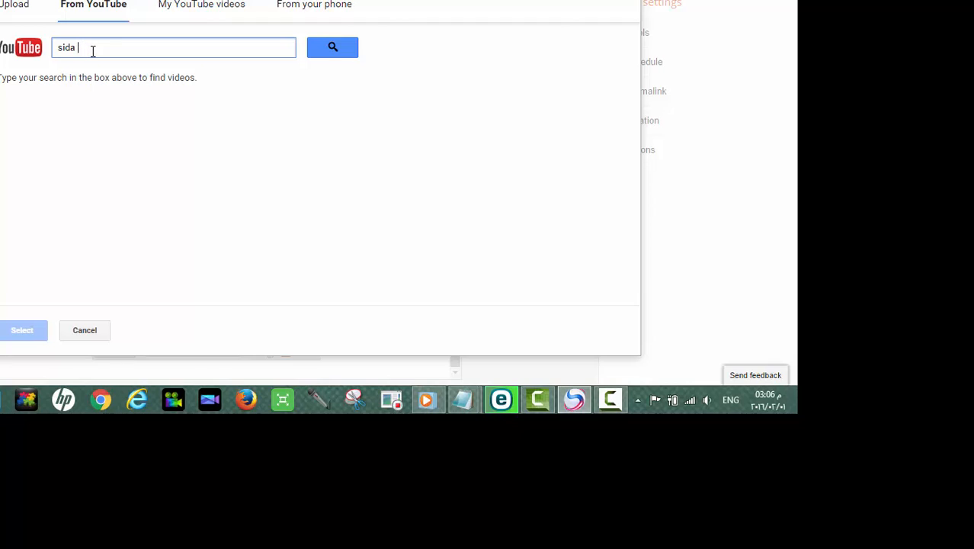
{"action": "key", "text": "BackSpace"}
{"action": "key", "text": "BackSpace"}
{"action": "key", "text": "BackSpace"}
{"action": "type", "text": "sjoking.com"}
{"action": "key", "text": "Return"}
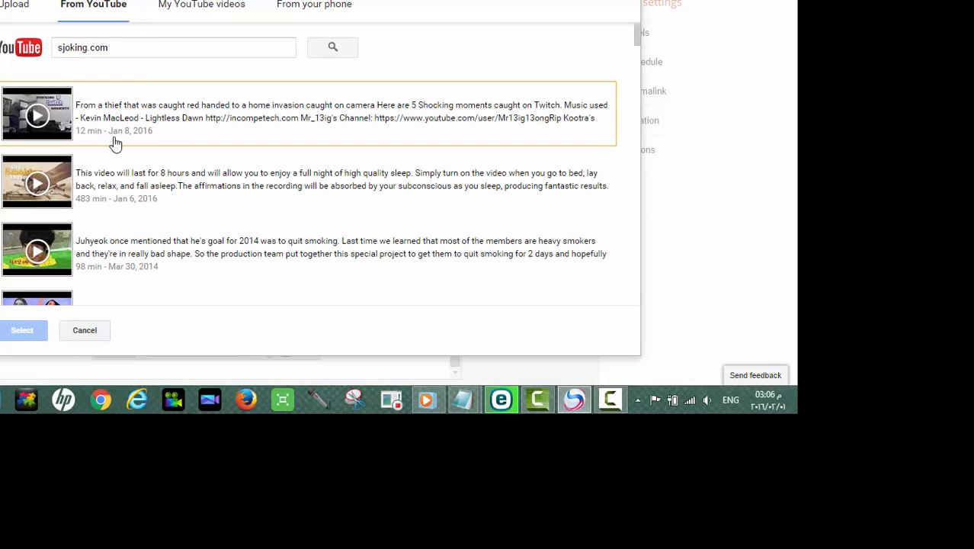
{"action": "scroll", "coordinate": [120, 155], "scroll_direction": "down", "scroll_amount": 8}
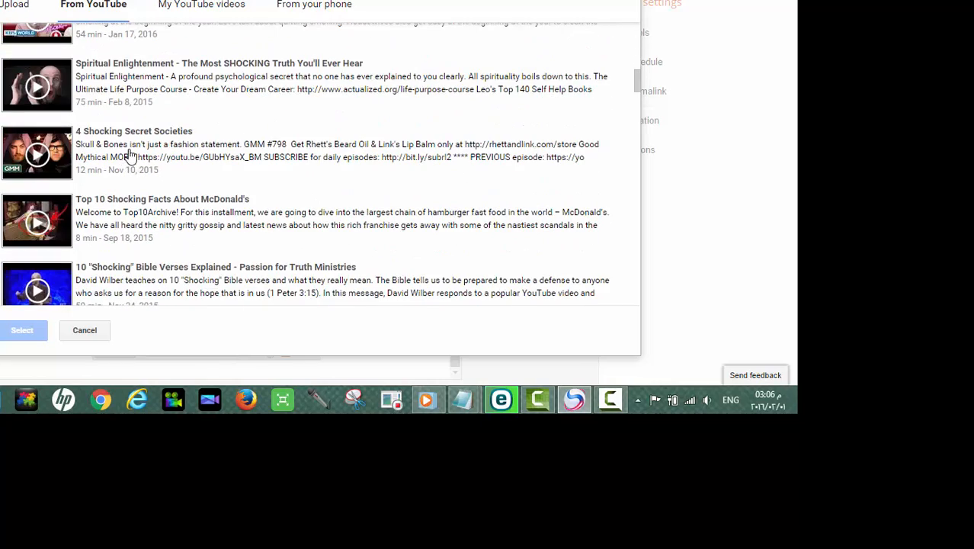
{"action": "scroll", "coordinate": [118, 77], "scroll_direction": "up", "scroll_amount": 3}
{"action": "scroll", "coordinate": [139, 66], "scroll_direction": "up", "scroll_amount": 5}
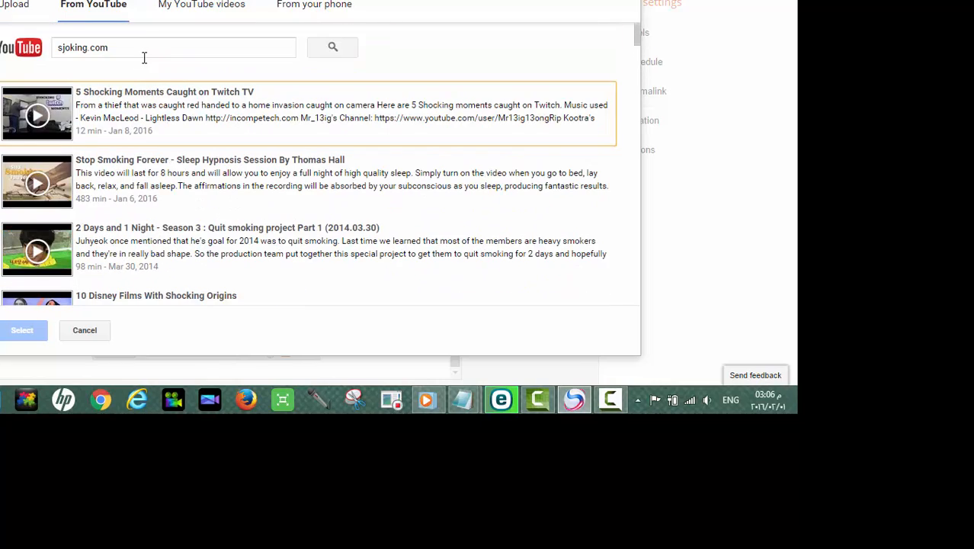
Replace the YouTube video search term with "wararka" and run the search.
{"action": "left_click", "coordinate": [145, 47]}
{"action": "key", "text": "BackSpace"}
{"action": "key", "text": "BackSpace"}
{"action": "key", "text": "BackSpace"}
{"action": "key", "text": "BackSpace"}
{"action": "key", "text": "BackSpace"}
{"action": "key", "text": "BackSpace"}
{"action": "key", "text": "BackSpace"}
{"action": "key", "text": "BackSpace"}
{"action": "key", "text": "BackSpace"}
{"action": "key", "text": "BackSpace"}
{"action": "key", "text": "BackSpace"}
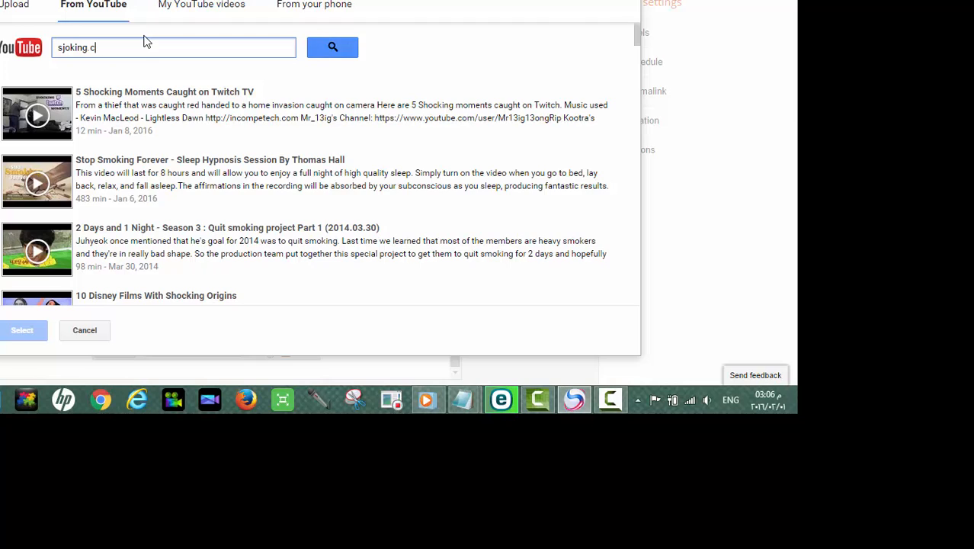
{"action": "type", "text": "wararka"}
{"action": "key", "text": "Return"}
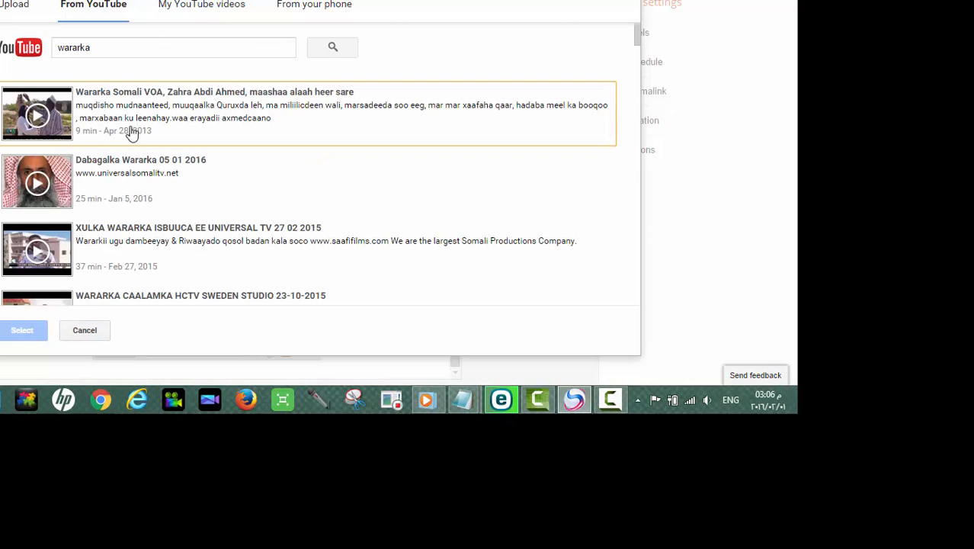
Insert the YouTube video "Dabagalka Wararka 26 01 2016" from the search results into the post.
{"action": "scroll", "coordinate": [123, 190], "scroll_direction": "down", "scroll_amount": 3}
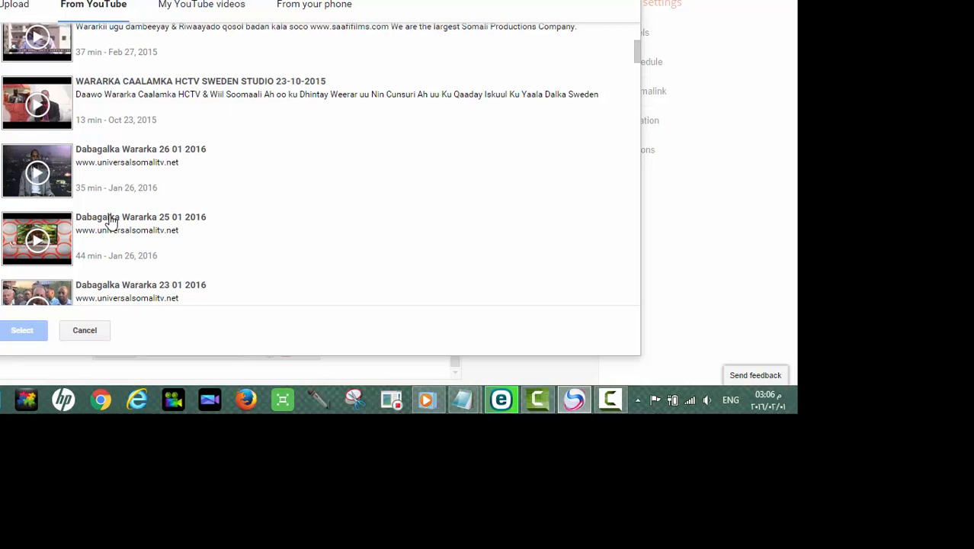
{"action": "left_click", "coordinate": [59, 177]}
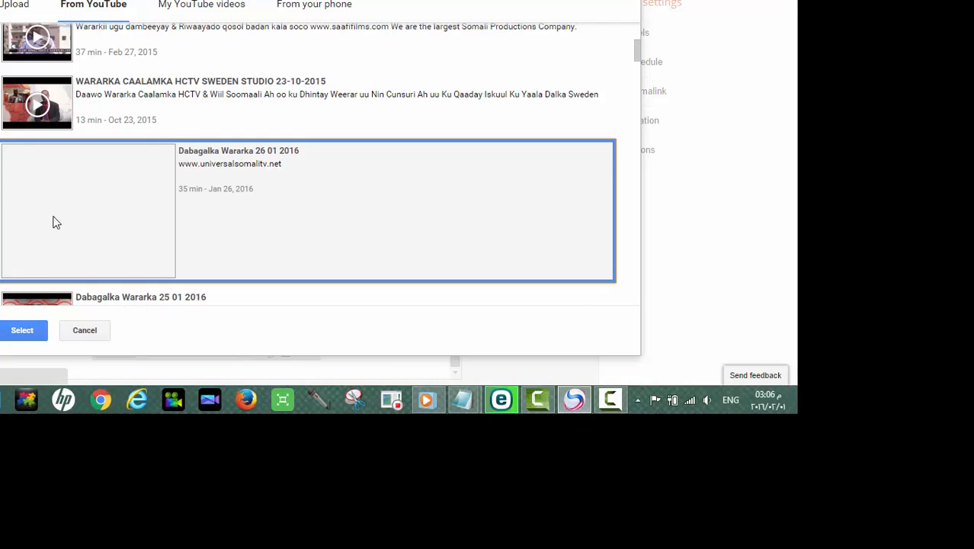
{"action": "left_click", "coordinate": [23, 335]}
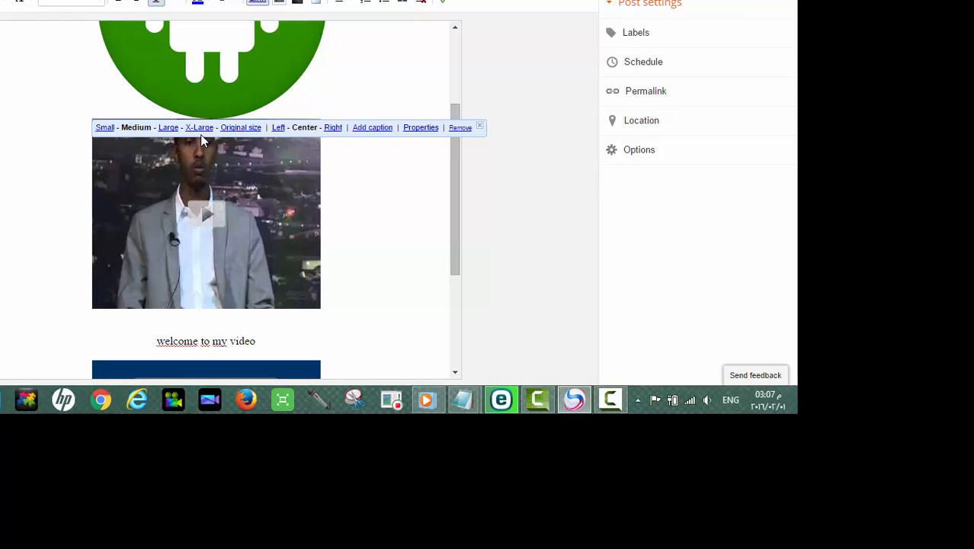
{"action": "left_click", "coordinate": [209, 190]}
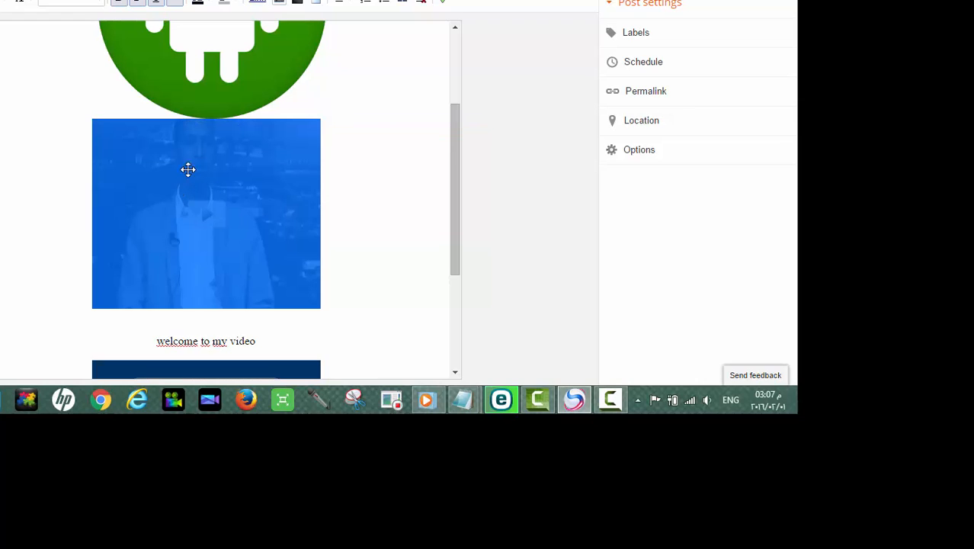
{"action": "left_click", "coordinate": [84, 118]}
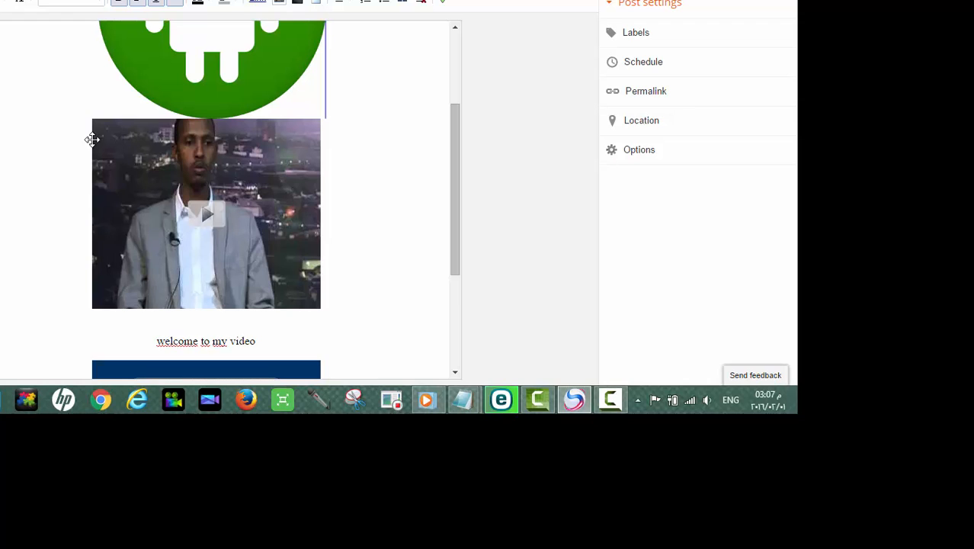
{"action": "left_click", "coordinate": [190, 187]}
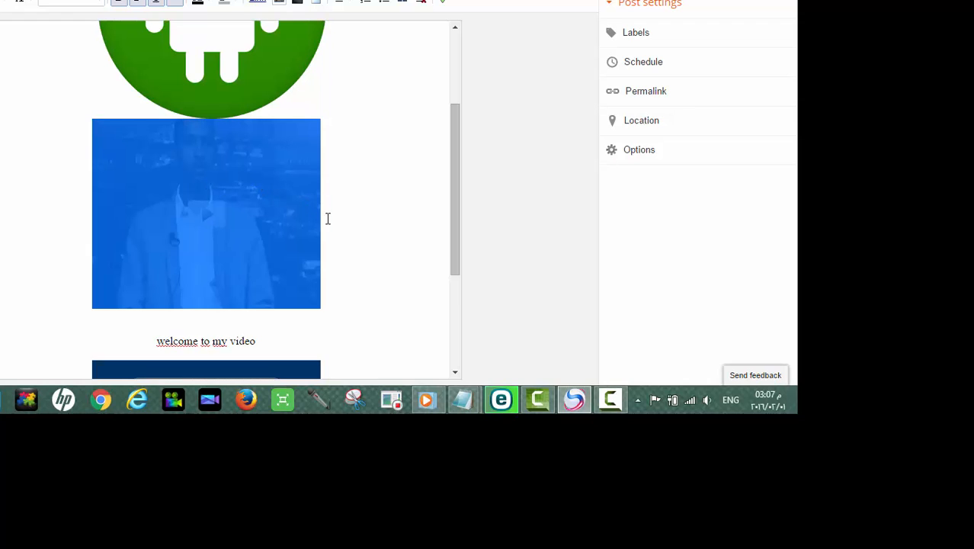
{"action": "left_click", "coordinate": [267, 227]}
{"action": "left_click", "coordinate": [269, 228]}
Add the line "welcome to my link" a few blank lines below the uploading video placeholder at the post's end.
{"action": "left_click_drag", "start_coordinate": [454, 202], "coordinate": [464, 332]}
{"action": "left_click", "coordinate": [378, 320]}
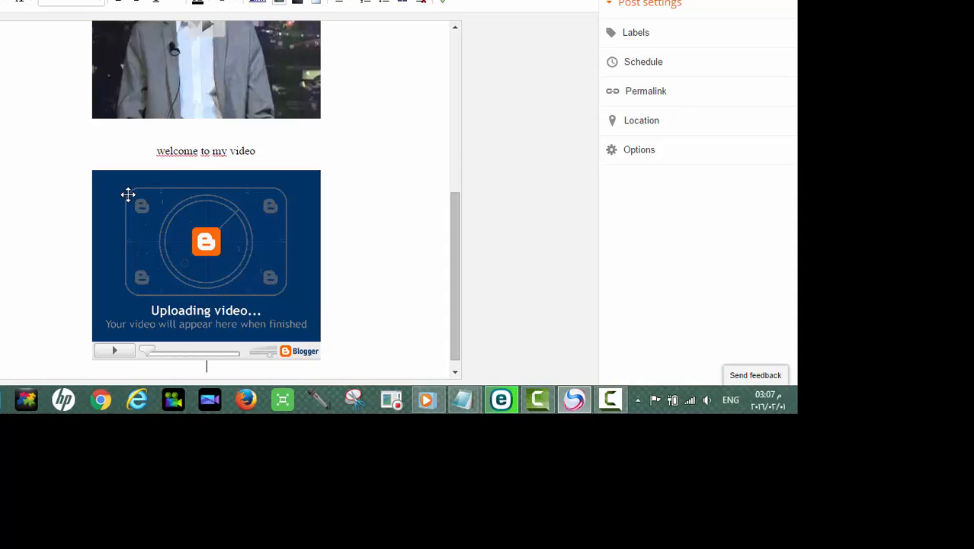
{"action": "key", "text": "Return"}
{"action": "key", "text": "Return"}
{"action": "key", "text": "Return"}
{"action": "key", "text": "Return"}
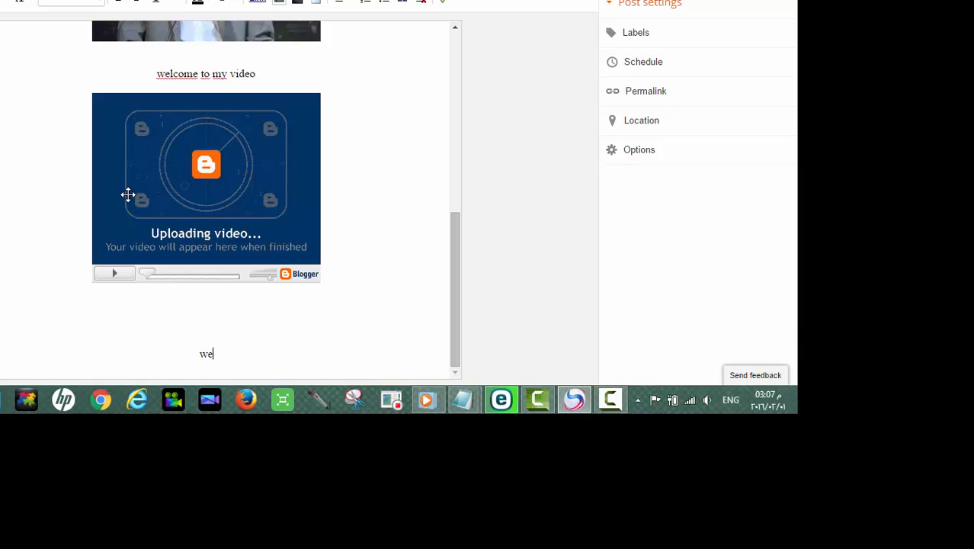
{"action": "type", "text": "welcome to my "}
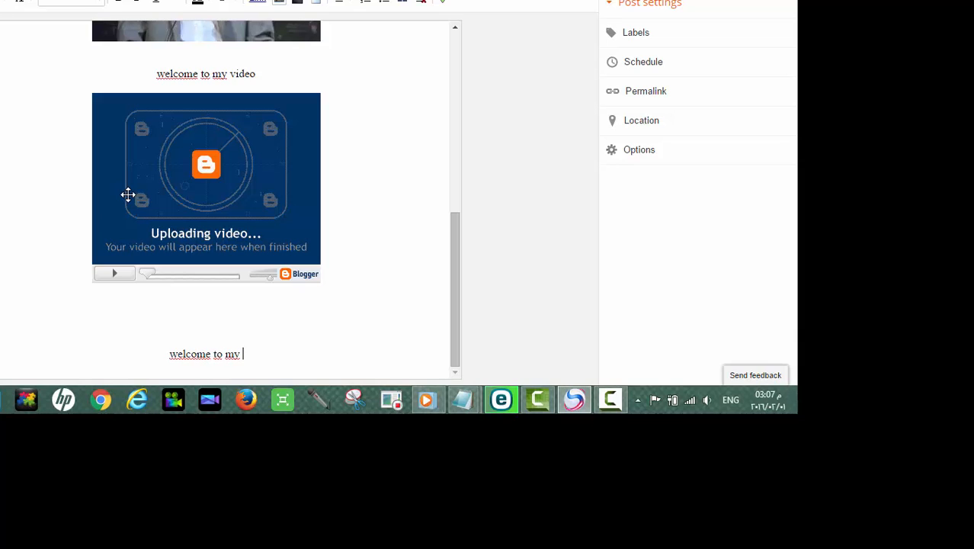
{"action": "type", "text": "link"}
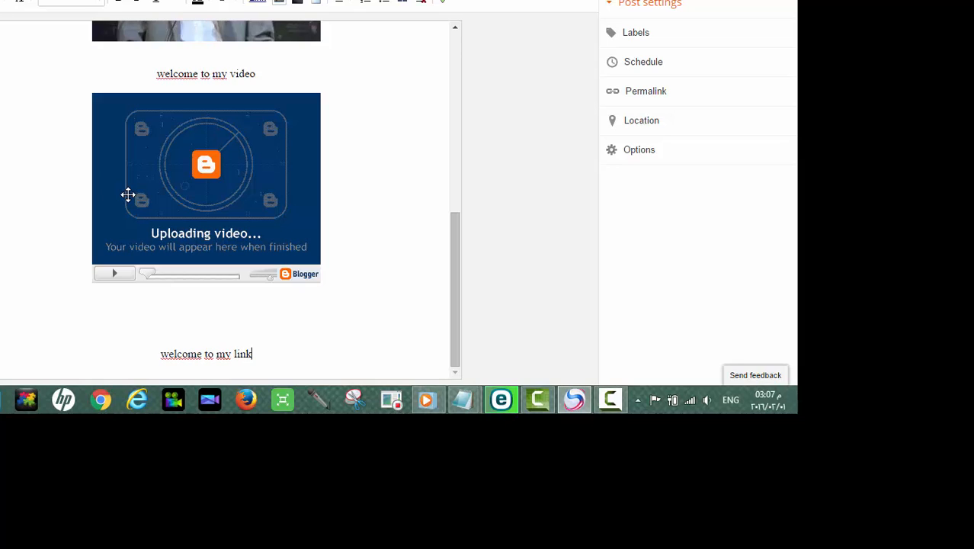
Add a new line of filler text starting "sdgcfsdctg", with a long run of j's and the word "google" at its end.
{"action": "key", "text": "Return"}
{"action": "type", "text": "sdgcfsdctgjjjjjjjjjjjjjjjjj"}
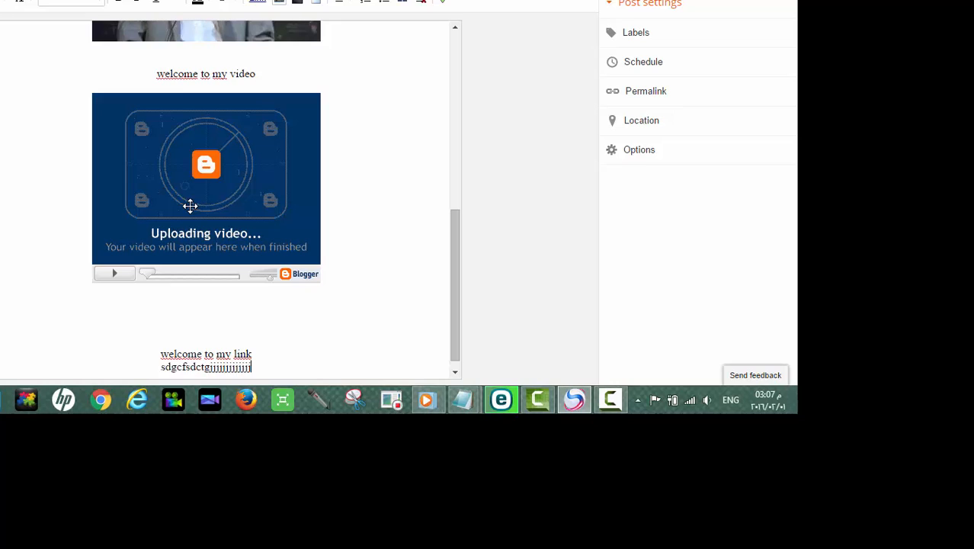
{"action": "type", "text": "jjjjjjjjjjjjjjjjjjjjjjjjjjjjjjjjjjjjjjj"}
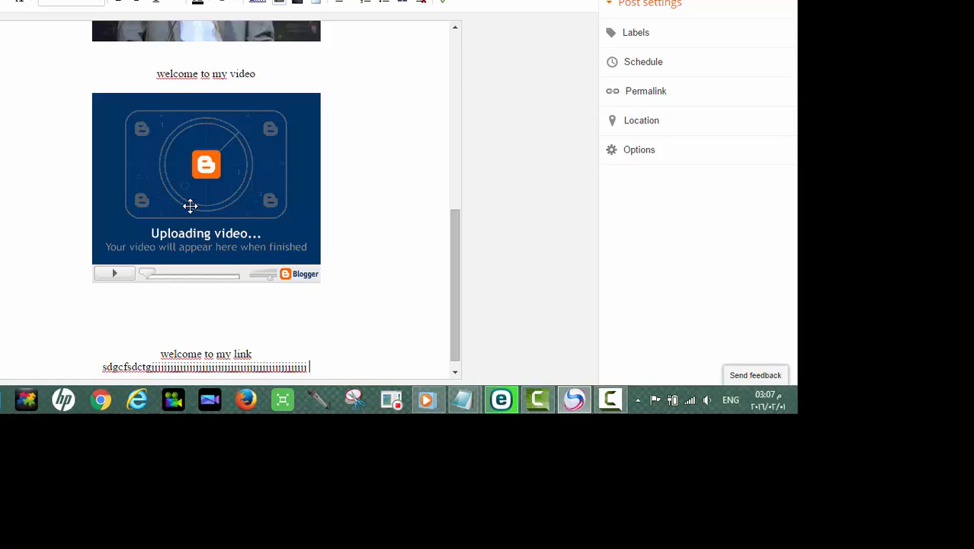
{"action": "type", "text": "go"}
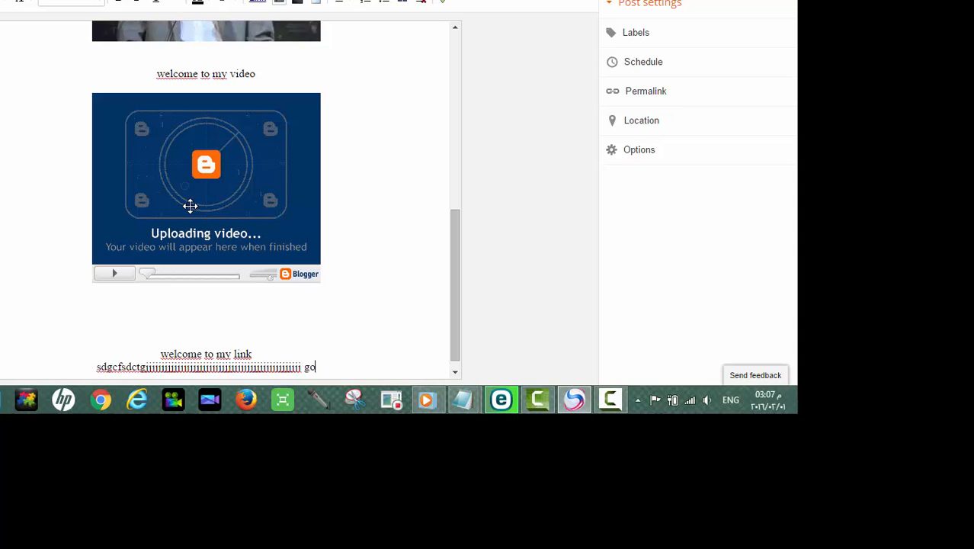
{"action": "type", "text": "ogle"}
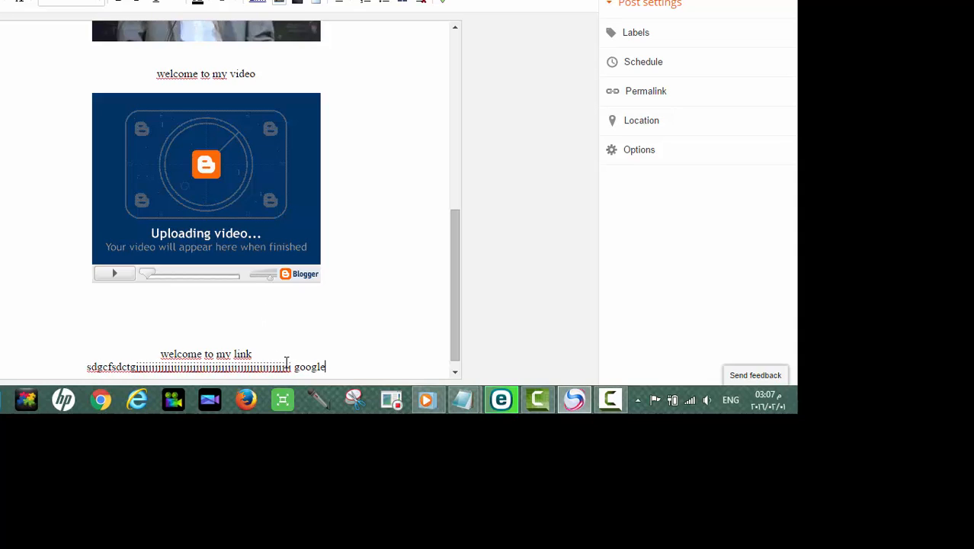
Make the word "google" at the end of the filler line bold and red.
{"action": "left_click_drag", "start_coordinate": [292, 367], "coordinate": [319, 367]}
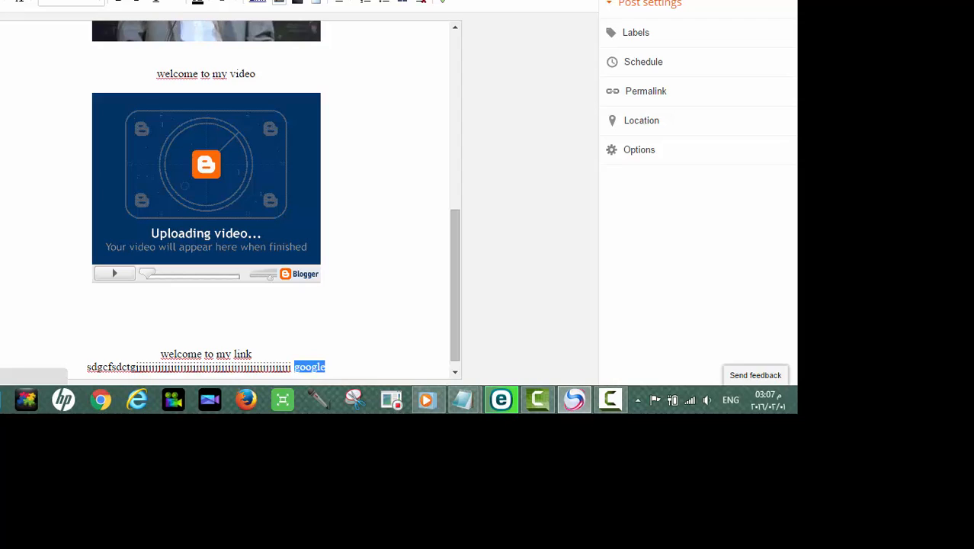
{"action": "left_click", "coordinate": [118, 3]}
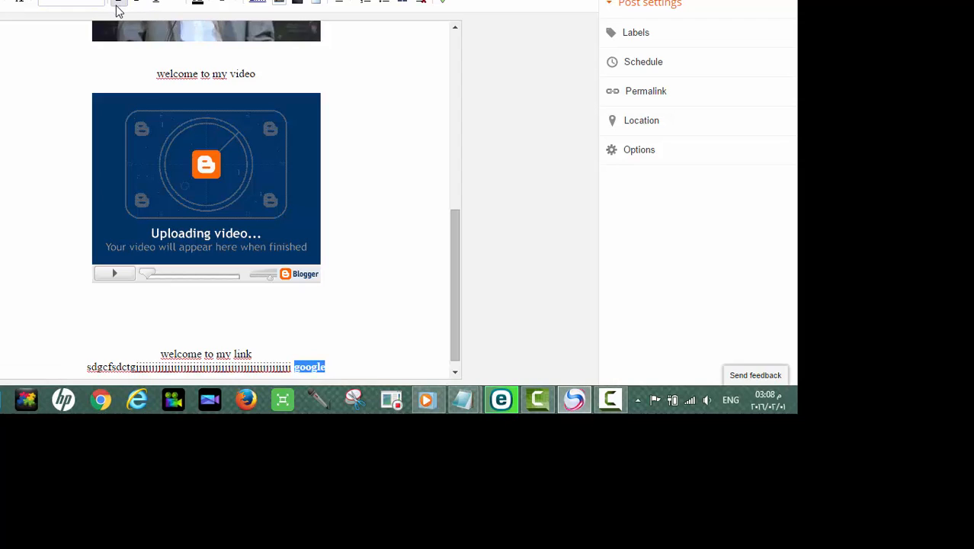
{"action": "left_click", "coordinate": [210, 5]}
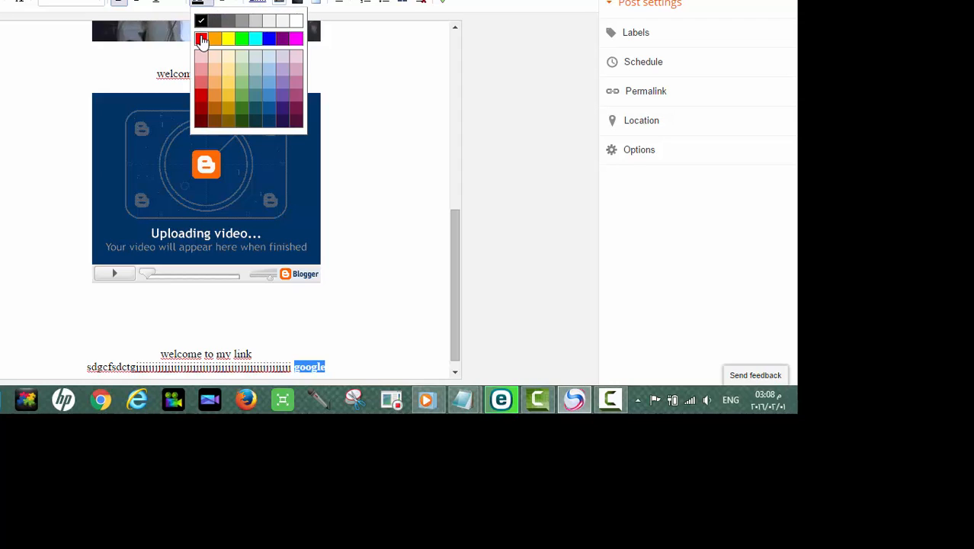
{"action": "left_click", "coordinate": [201, 38]}
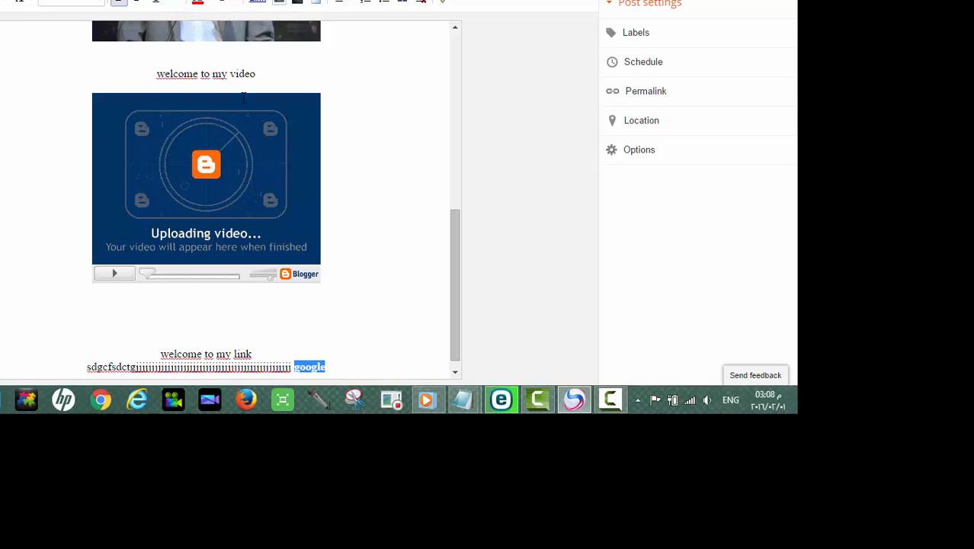
Link the word "google" to the web address google.com and have it open in a new window.
{"action": "left_click", "coordinate": [259, 4]}
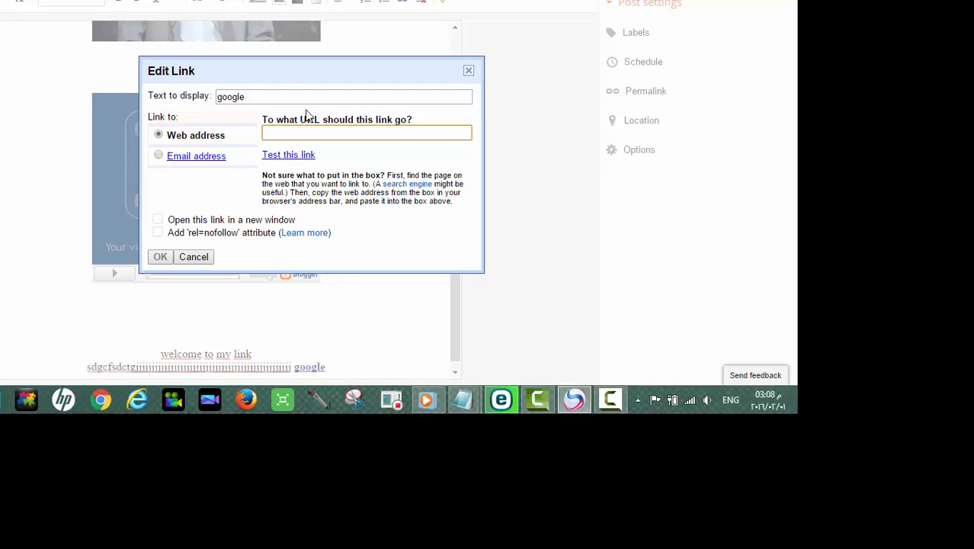
{"action": "key", "text": "ctrl+t"}
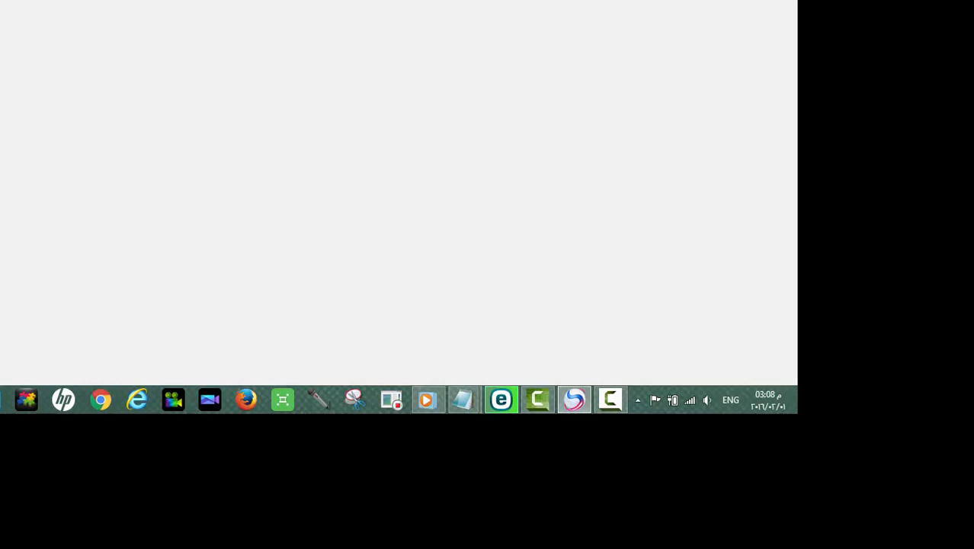
{"action": "right_click", "coordinate": [0, 1]}
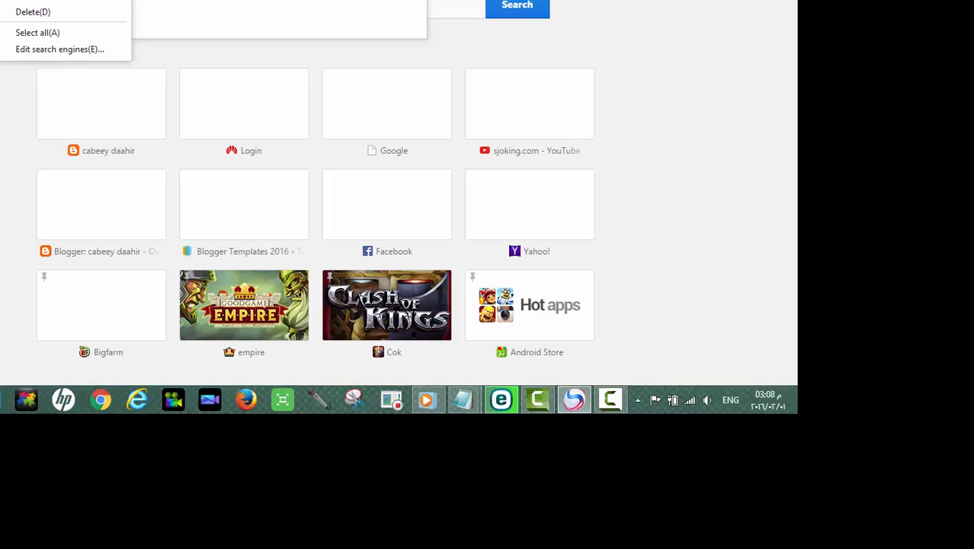
{"action": "left_click", "coordinate": [32, 1]}
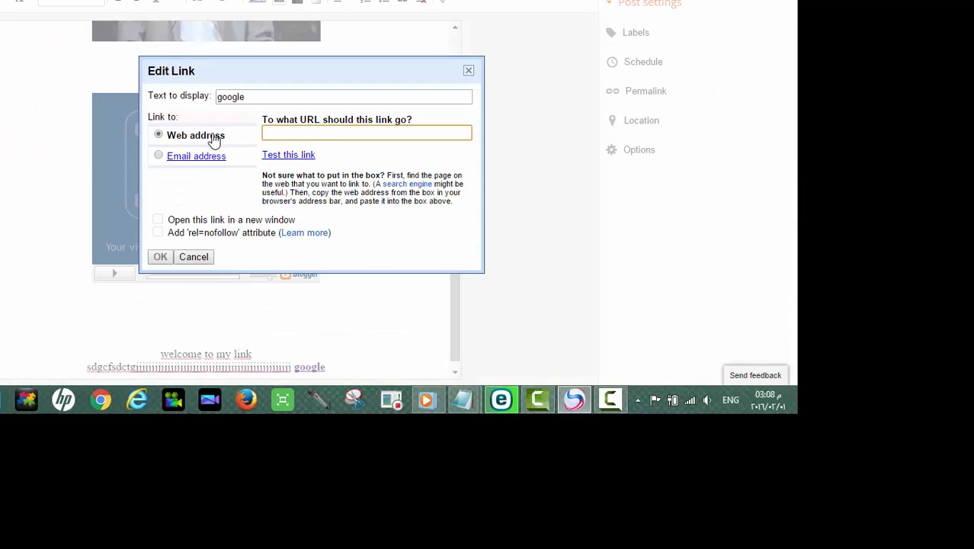
{"action": "type", "text": "oogle.com"}
{"action": "left_click", "coordinate": [263, 132]}
{"action": "left_click", "coordinate": [174, 220]}
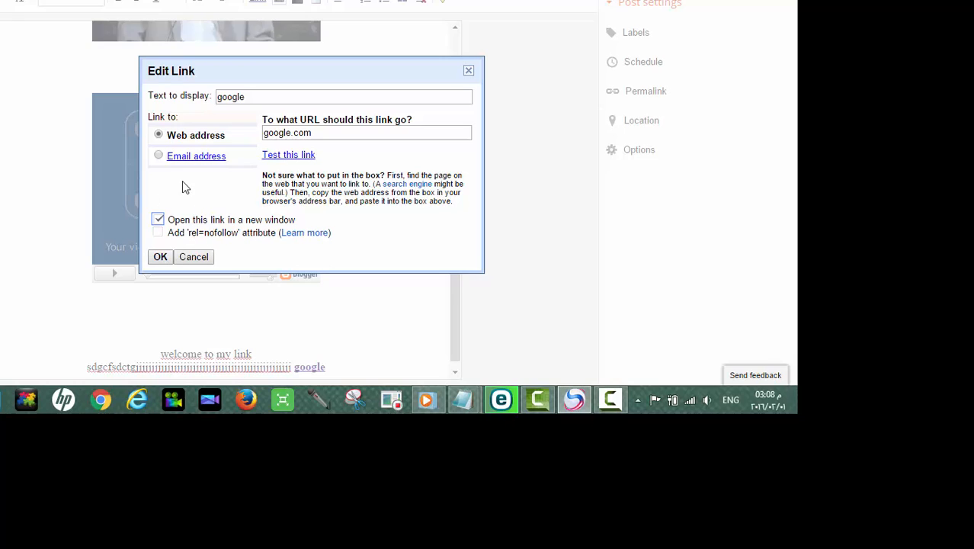
{"action": "left_click", "coordinate": [161, 257]}
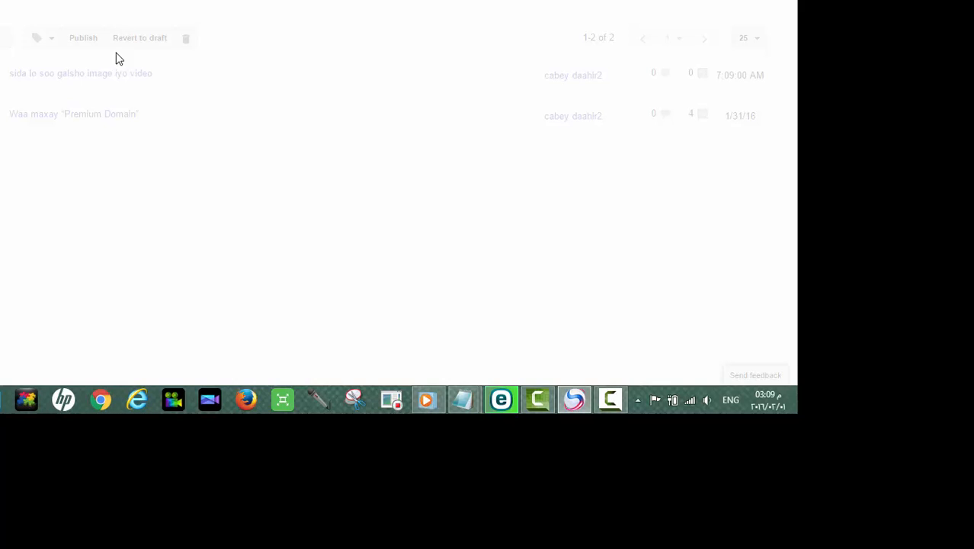
Cancel sharing the published post and open "sida lo soo galsho image iyo video" from the live blog's story list.
{"action": "left_click", "coordinate": [183, 171]}
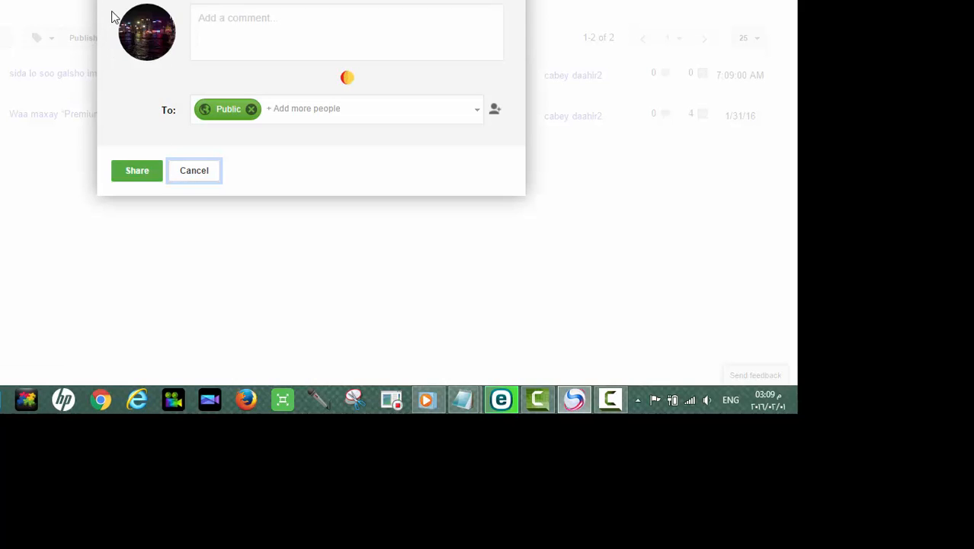
{"action": "left_click", "coordinate": [189, 175]}
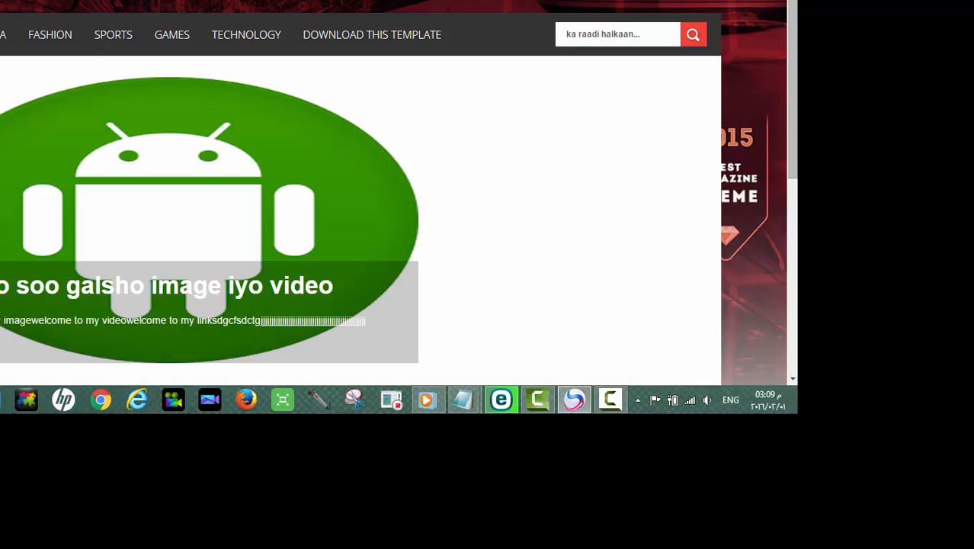
{"action": "scroll", "coordinate": [49, 76], "scroll_direction": "down", "scroll_amount": 1}
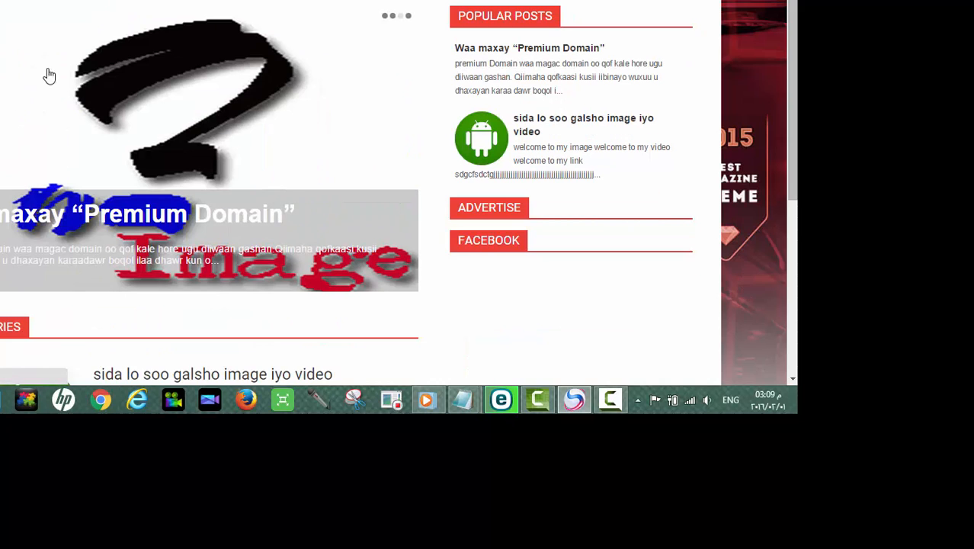
{"action": "scroll", "coordinate": [363, 146], "scroll_direction": "down", "scroll_amount": 2}
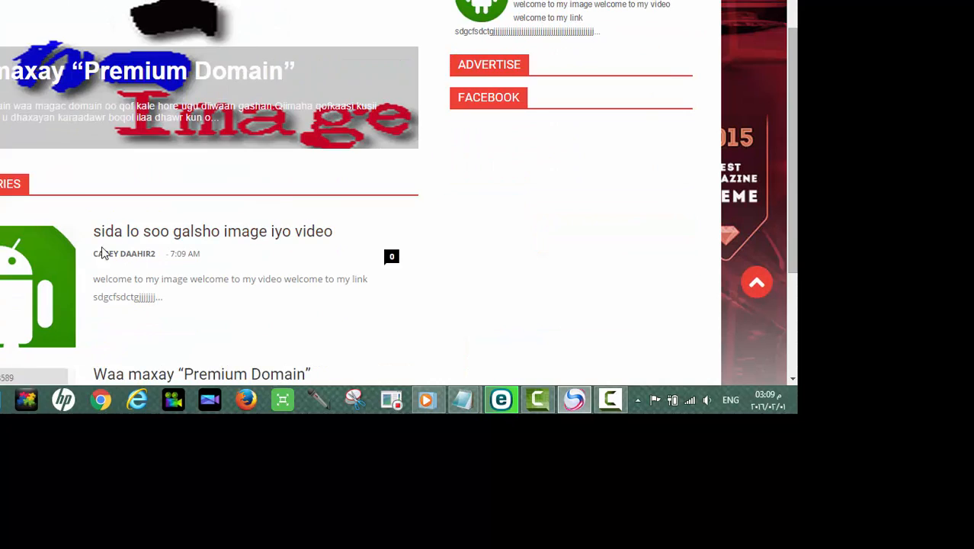
{"action": "scroll", "coordinate": [113, 253], "scroll_direction": "down", "scroll_amount": 1}
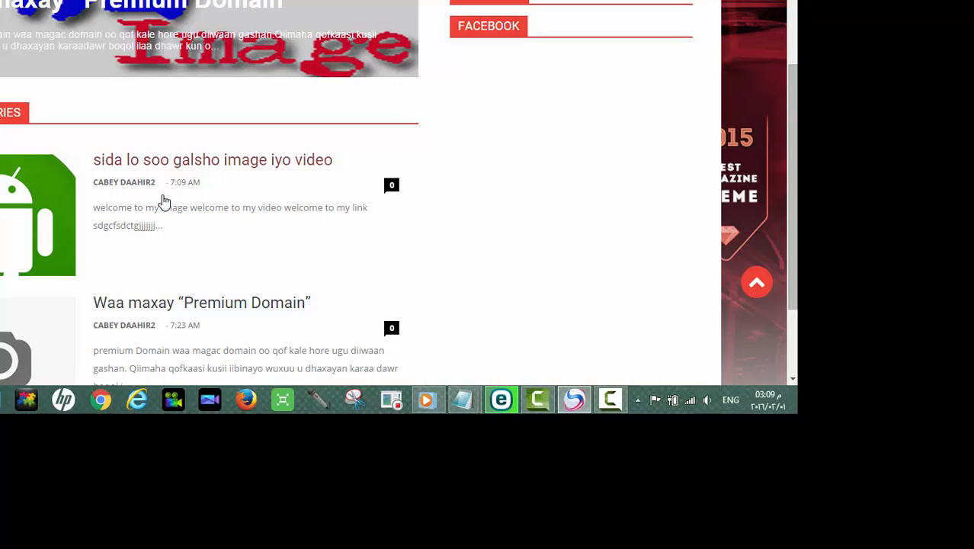
{"action": "left_click", "coordinate": [199, 225]}
Examine the image, embedded YouTube video, text lines and link in the published post.
{"action": "scroll", "coordinate": [122, 165], "scroll_direction": "down", "scroll_amount": 2}
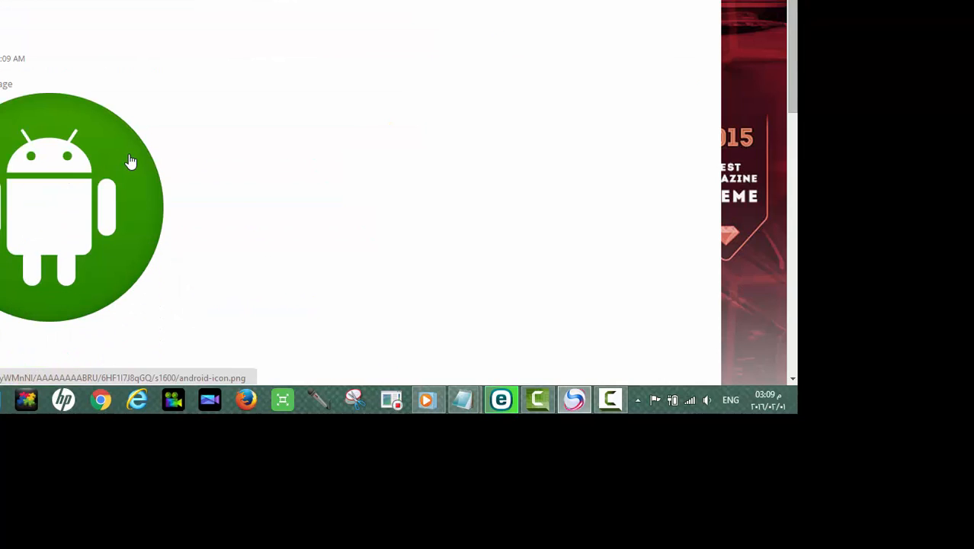
{"action": "scroll", "coordinate": [9, 98], "scroll_direction": "down", "scroll_amount": 1}
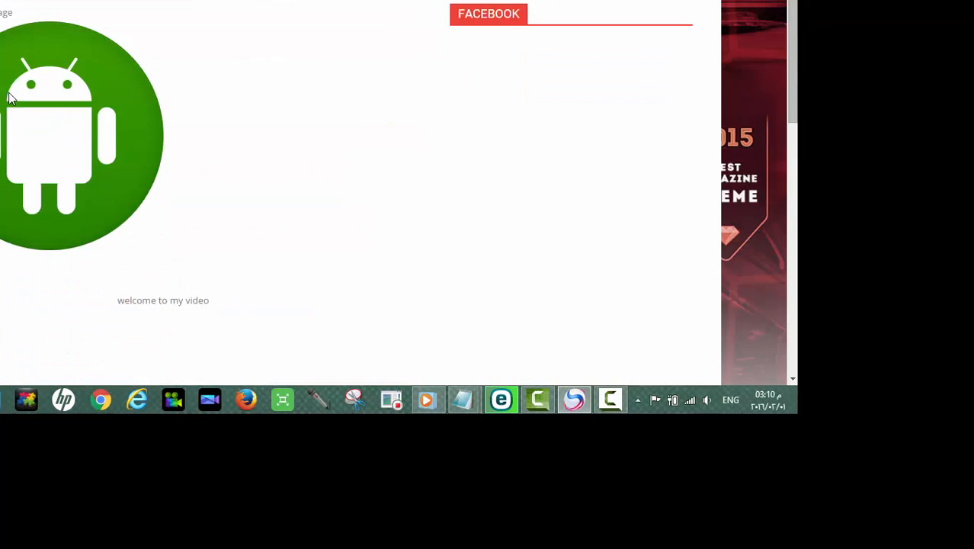
{"action": "scroll", "coordinate": [35, 89], "scroll_direction": "down", "scroll_amount": 5}
{"action": "scroll", "coordinate": [36, 87], "scroll_direction": "up", "scroll_amount": 2}
{"action": "scroll", "coordinate": [33, 82], "scroll_direction": "up", "scroll_amount": 3}
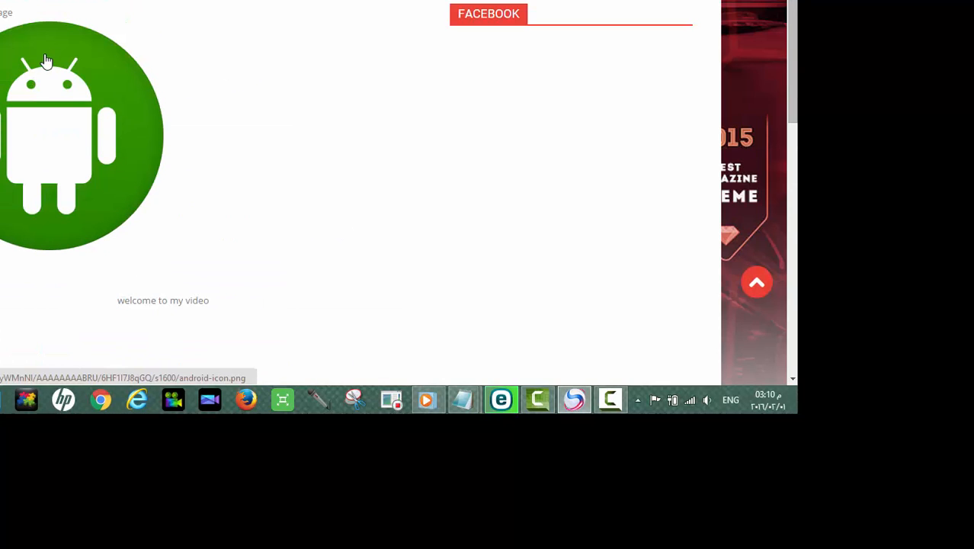
{"action": "scroll", "coordinate": [164, 183], "scroll_direction": "down", "scroll_amount": 2}
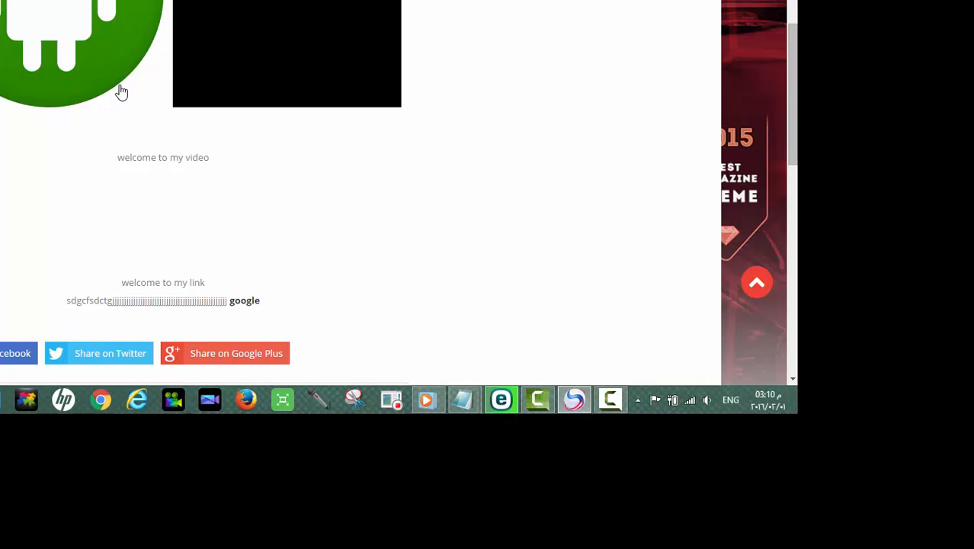
{"action": "scroll", "coordinate": [120, 93], "scroll_direction": "up", "scroll_amount": 2}
{"action": "scroll", "coordinate": [180, 187], "scroll_direction": "down", "scroll_amount": 1}
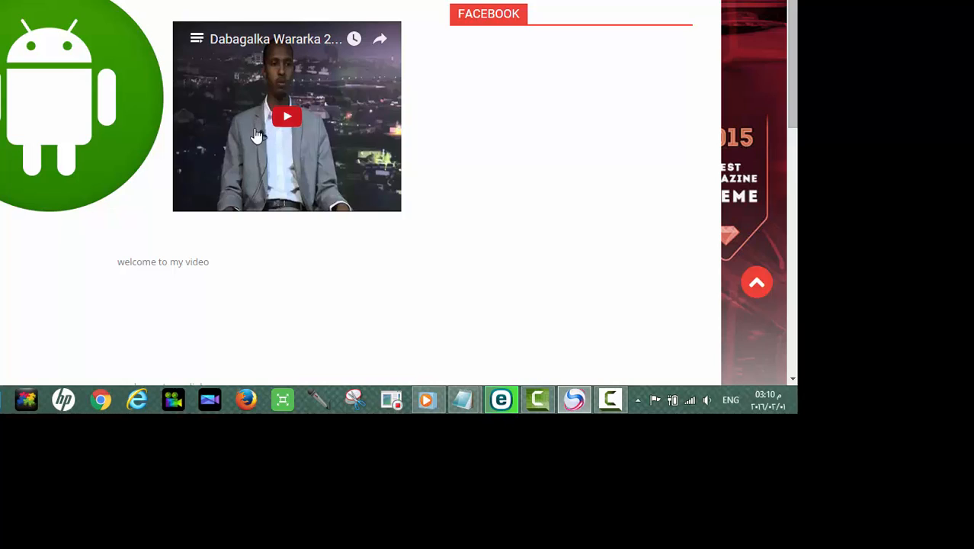
{"action": "scroll", "coordinate": [238, 169], "scroll_direction": "down", "scroll_amount": 4}
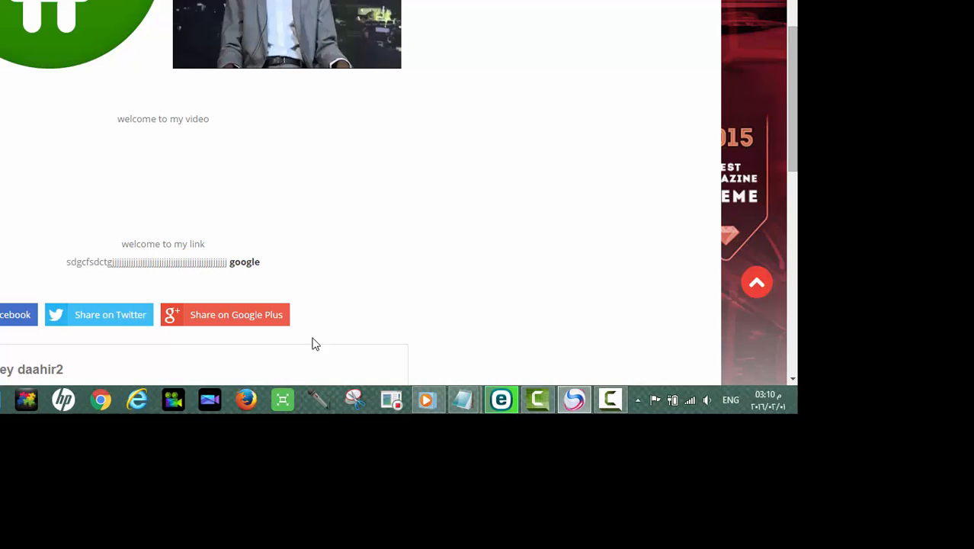
Test the "google" link in the published post, close the page it opens and minimize the browser.
{"action": "left_click", "coordinate": [242, 267]}
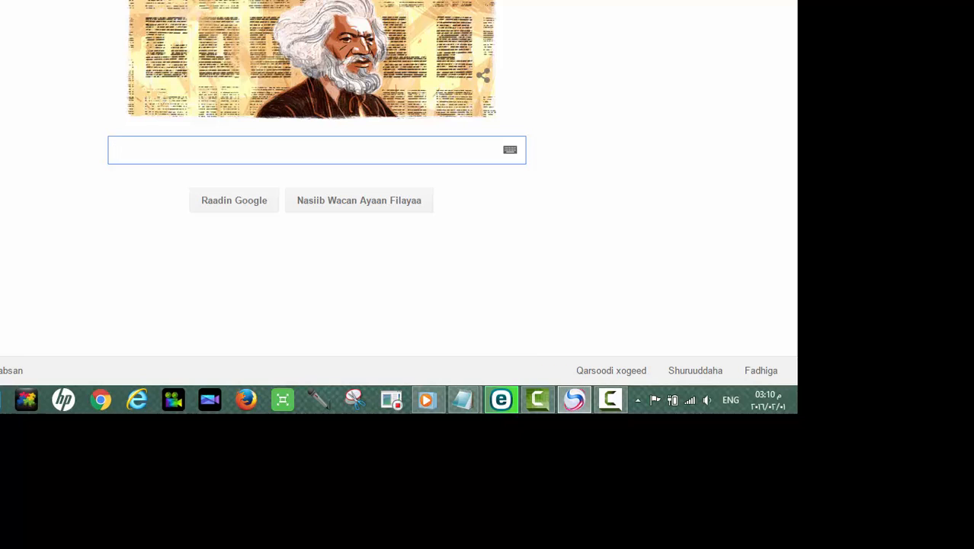
{"action": "key", "text": "ctrl+w"}
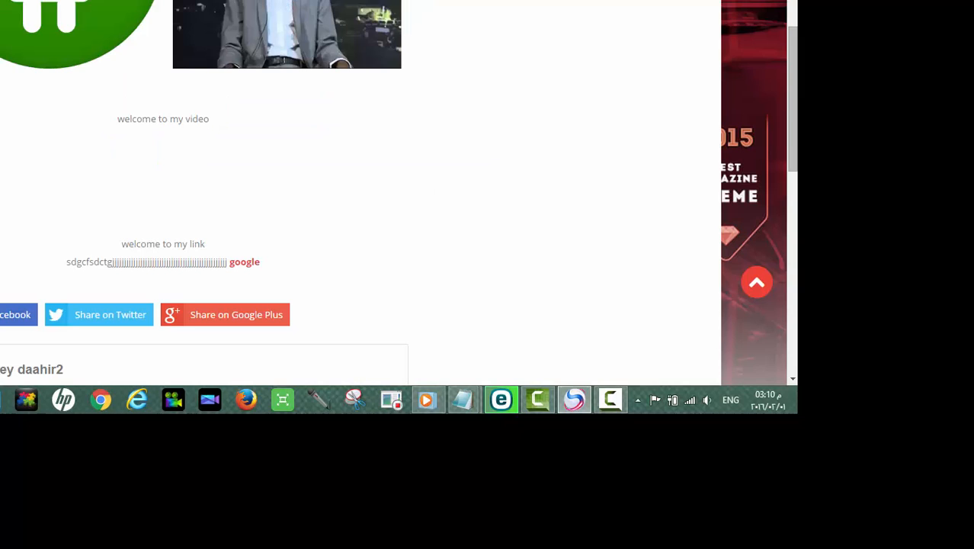
{"action": "key", "text": "super+Down"}
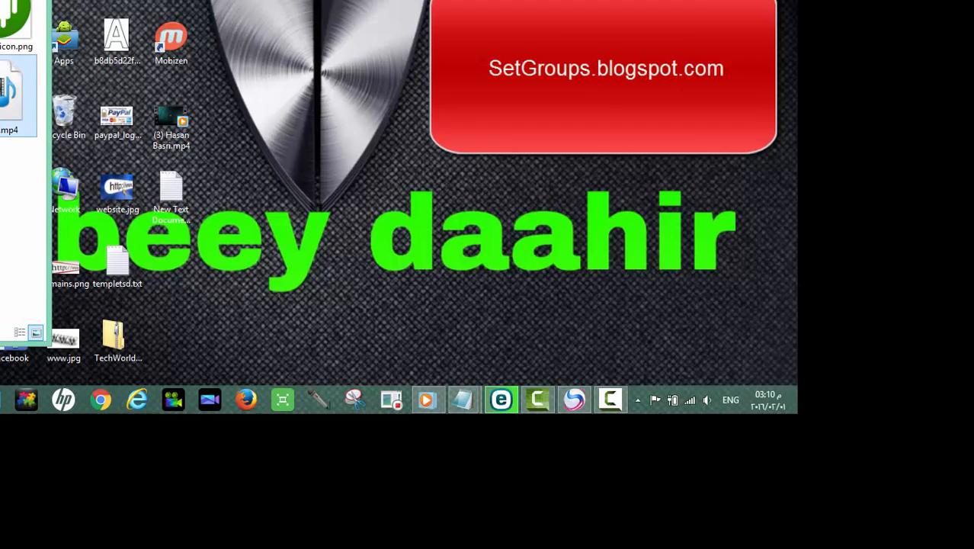